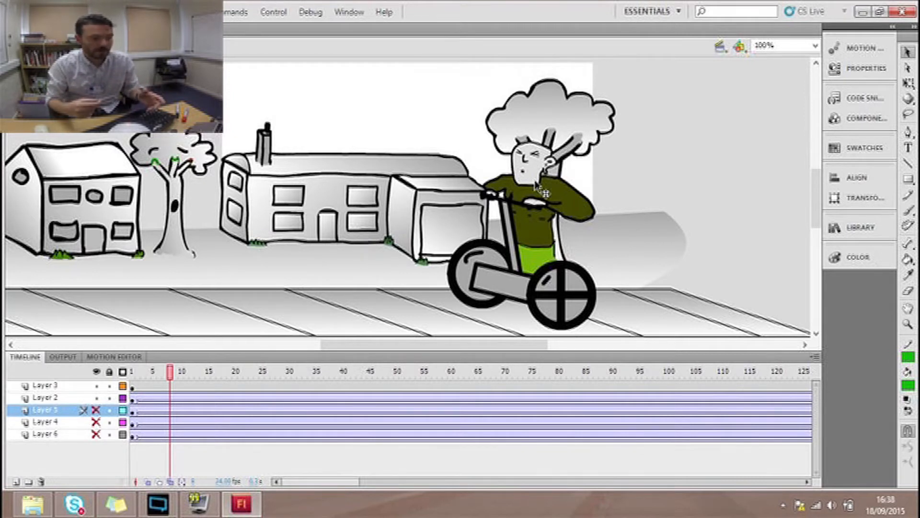
# Show Layers 5, 4 and 6 and scrub through the timeline to preview how the background layers move against each other
pyautogui.moveTo(178, 381); pyautogui.dragTo(31, 381)
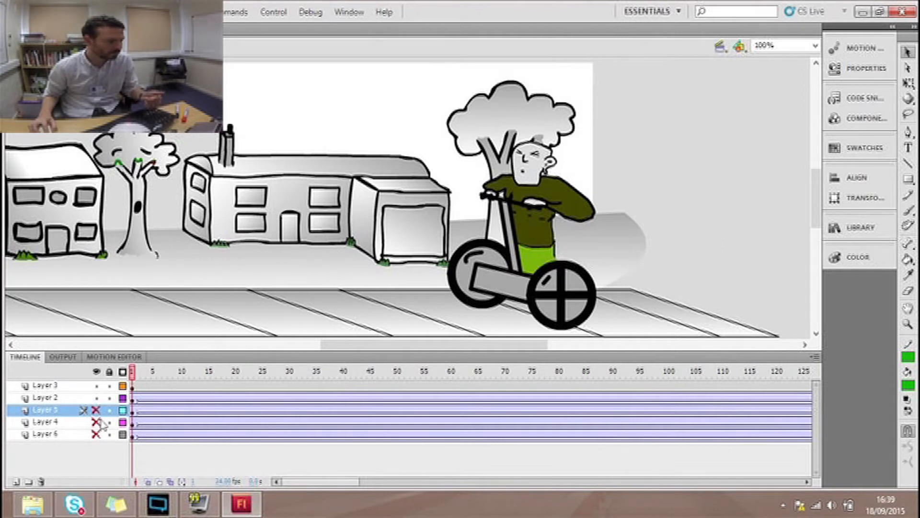
pyautogui.moveTo(136, 379); pyautogui.dragTo(750, 393)
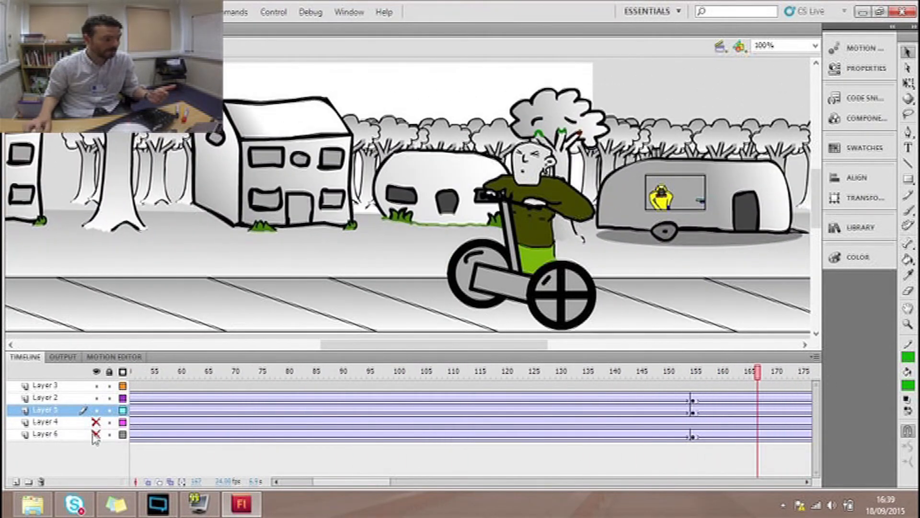
pyautogui.click(96, 422)
pyautogui.moveTo(143, 377); pyautogui.dragTo(509, 377)
pyautogui.click(96, 433)
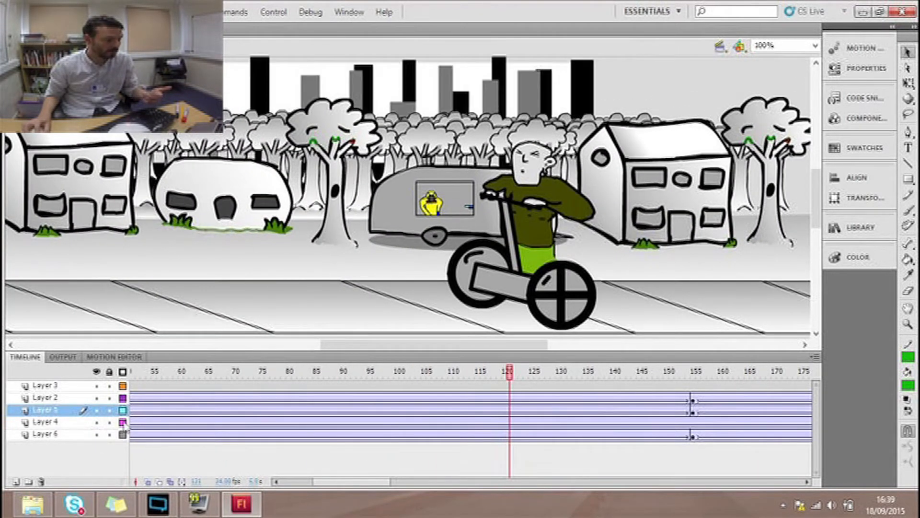
pyautogui.click(213, 368)
pyautogui.moveTo(212, 369); pyautogui.dragTo(699, 381)
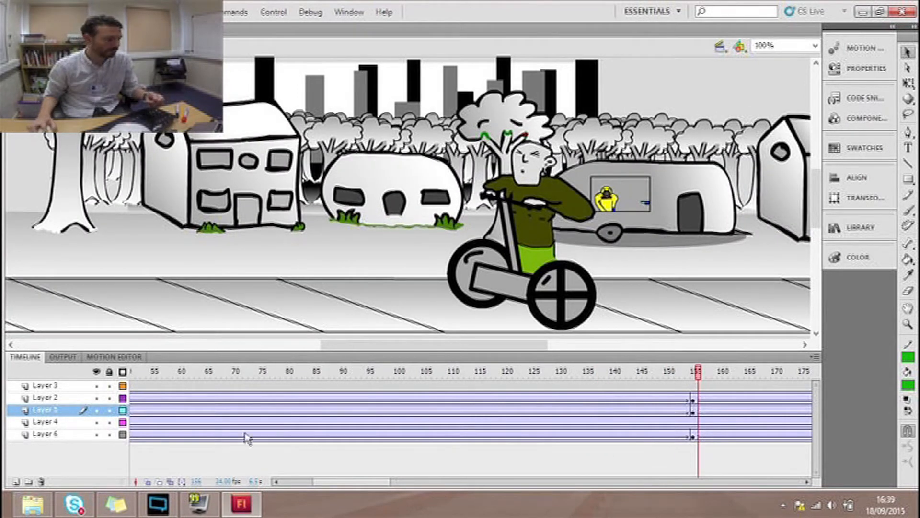
# Delete the background Layers 6, 4 and 5, keeping only Layer 3 and Layer 2
pyautogui.click(48, 422)
pyautogui.click(46, 435)
pyautogui.click(47, 412)
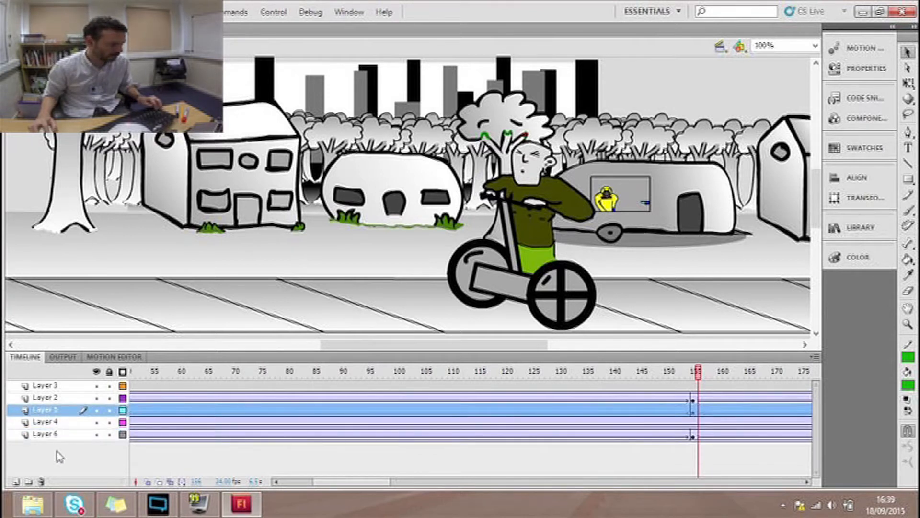
pyautogui.click(46, 434)
pyautogui.moveTo(69, 439); pyautogui.dragTo(42, 482)
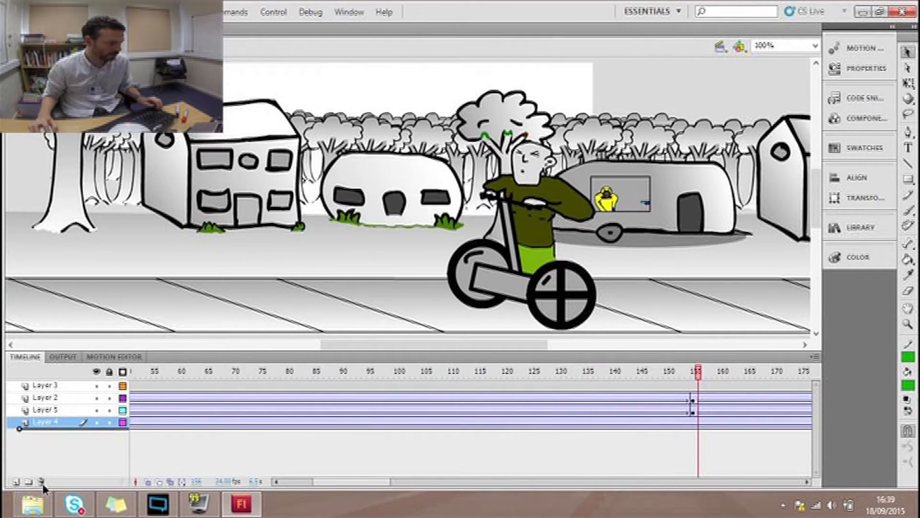
pyautogui.click(43, 482)
pyautogui.click(61, 413)
pyautogui.moveTo(53, 409); pyautogui.dragTo(42, 482)
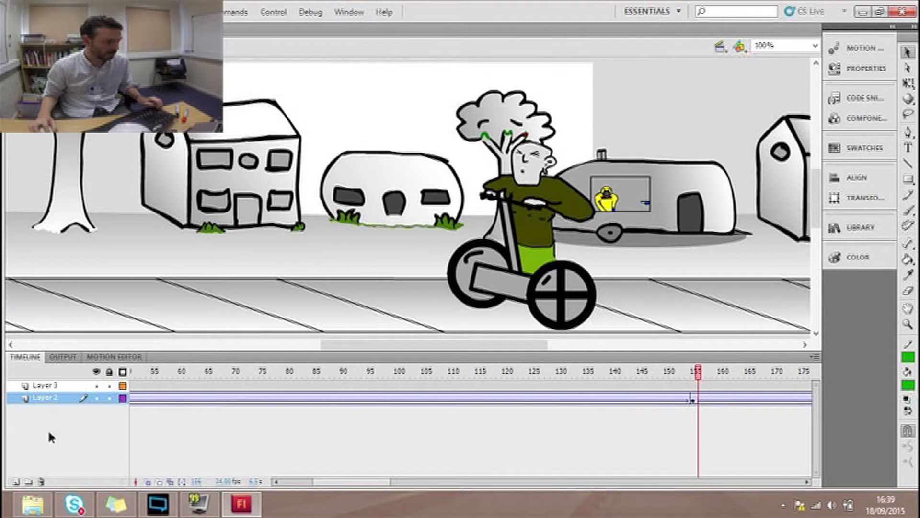
# Add a new layer beneath Layer 2 with the playhead at frame 1, and hide Layers 2 and 3
pyautogui.moveTo(157, 369); pyautogui.dragTo(34, 369)
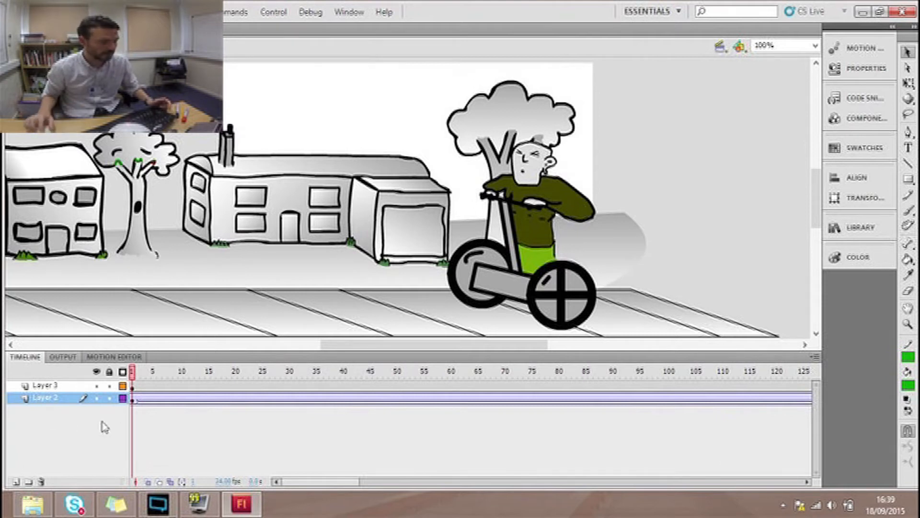
pyautogui.click(17, 483)
pyautogui.moveTo(67, 401); pyautogui.dragTo(61, 421)
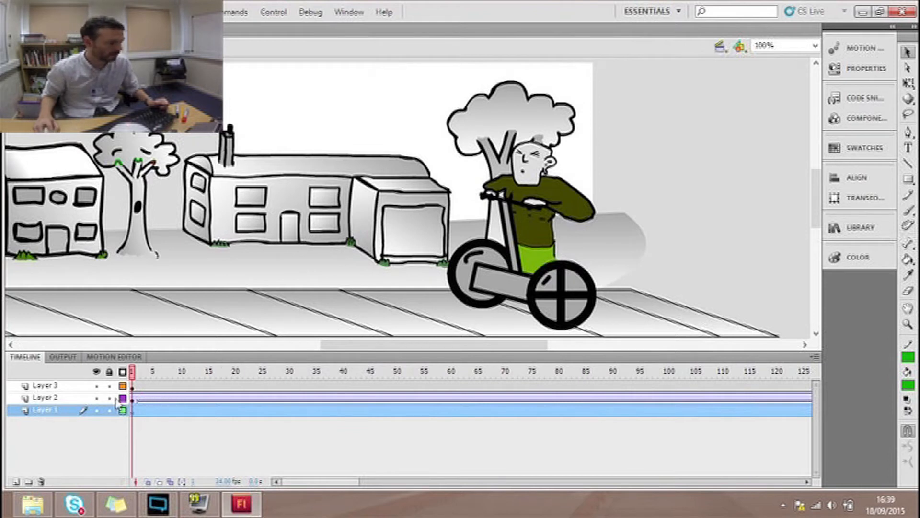
pyautogui.click(97, 398)
pyautogui.click(97, 385)
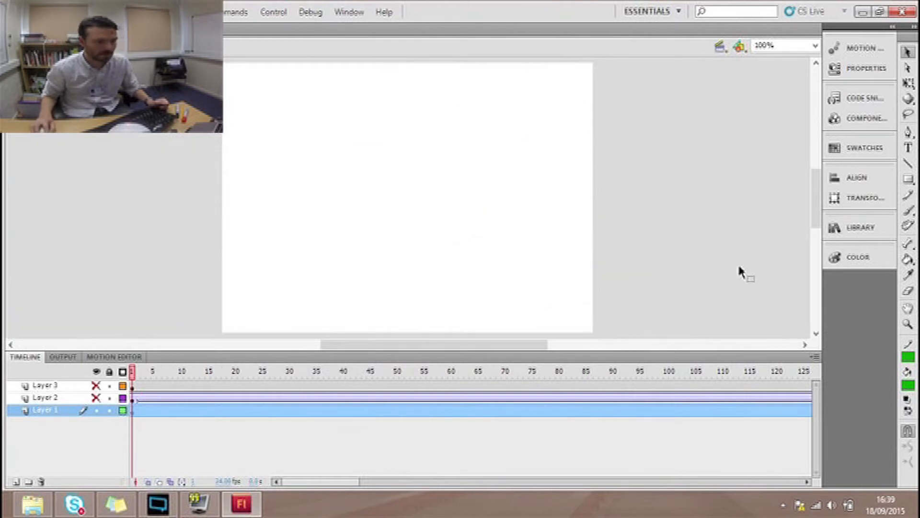
# Place the Forest symbol from the library on the new bottom layer and shift it slightly upward on the stage
pyautogui.click(861, 229)
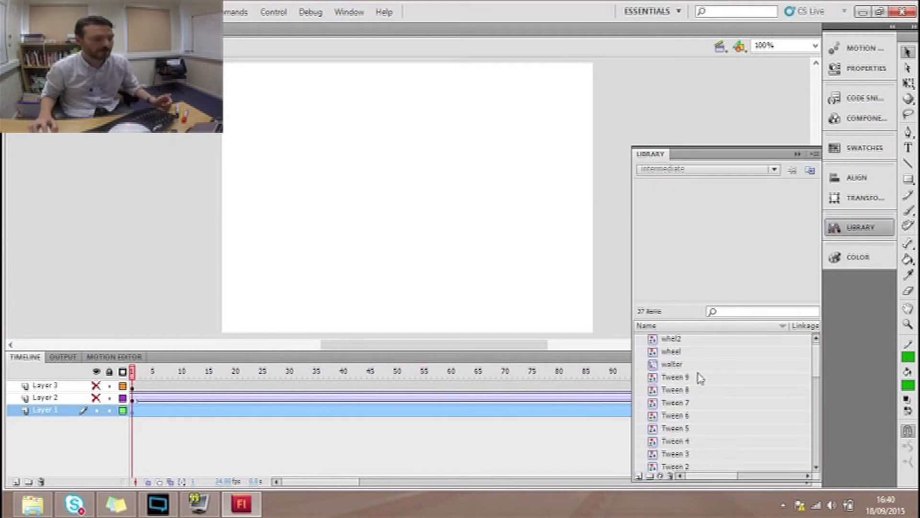
pyautogui.moveTo(815, 366); pyautogui.dragTo(807, 456)
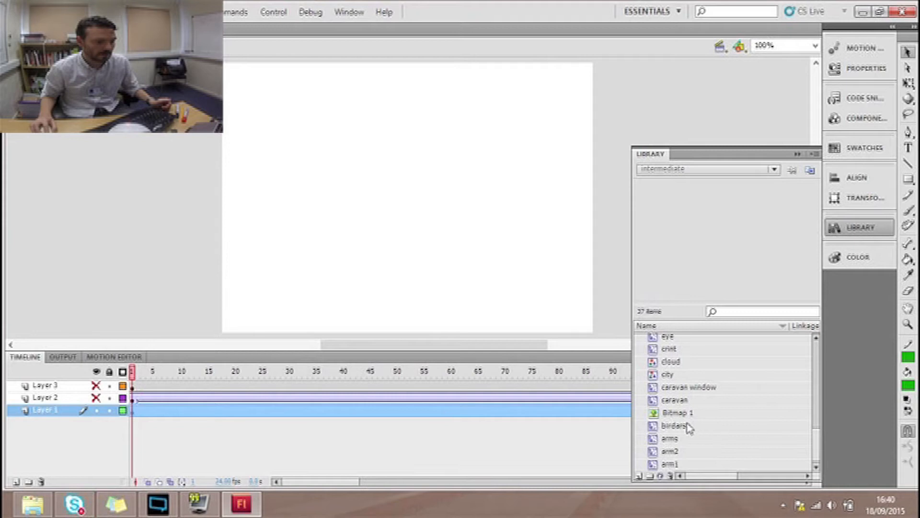
pyautogui.click(676, 402)
pyautogui.scroll(3, 714, 407)
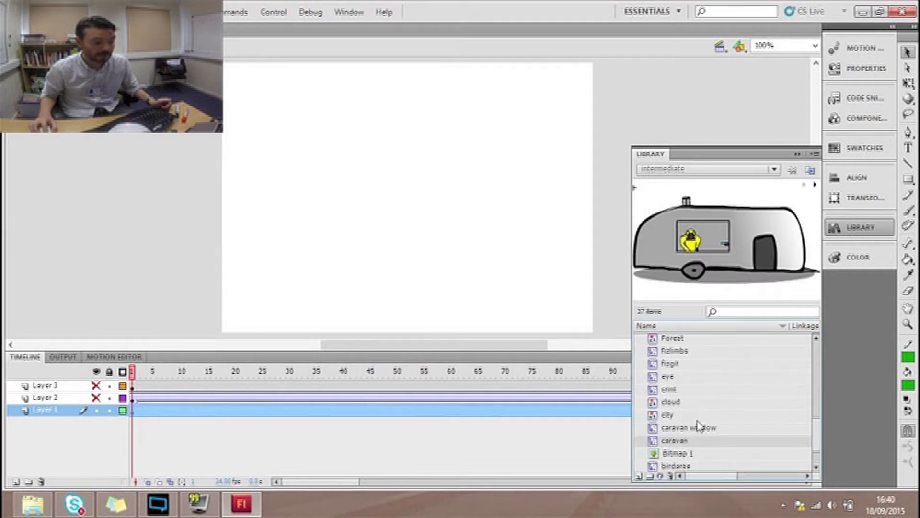
pyautogui.scroll(5, 683, 420)
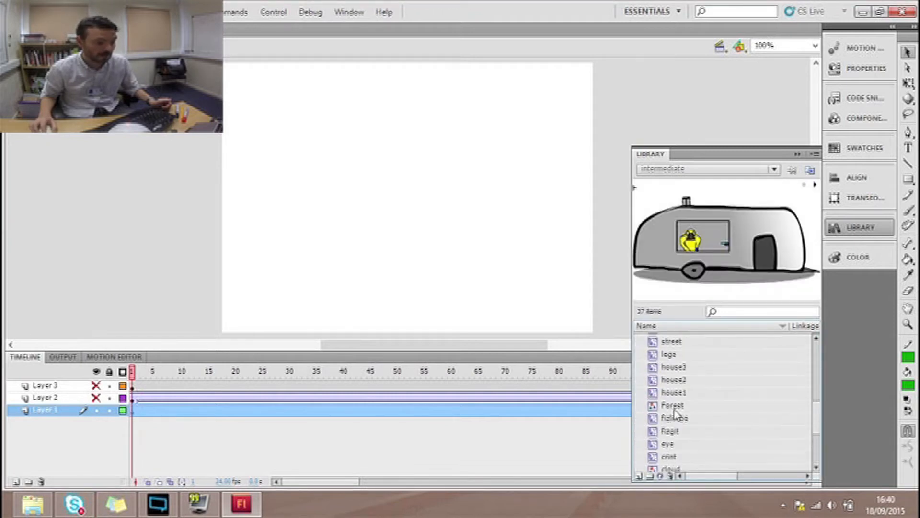
pyautogui.click(678, 406)
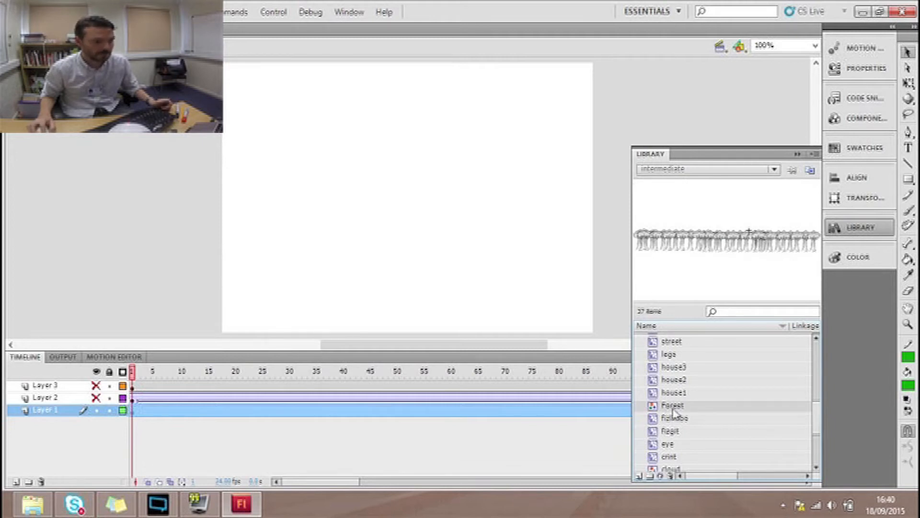
pyautogui.moveTo(686, 408); pyautogui.dragTo(382, 213)
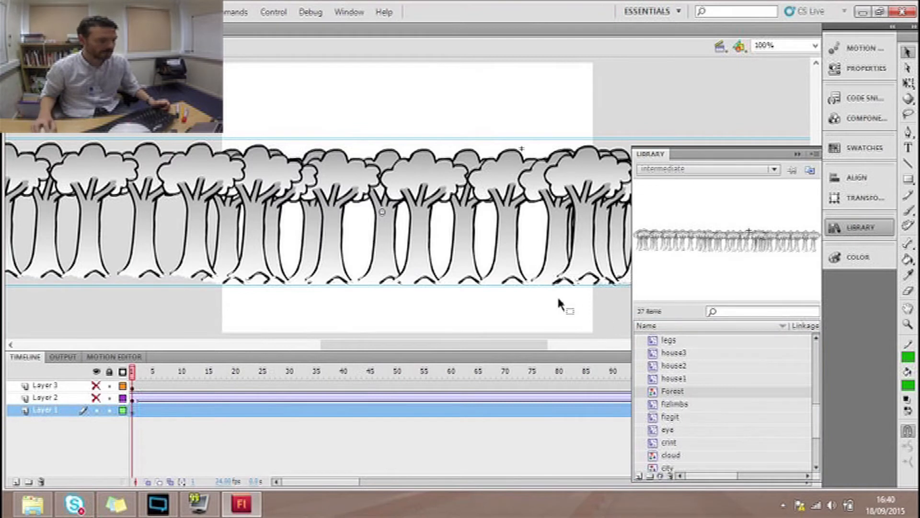
pyautogui.moveTo(510, 235); pyautogui.dragTo(495, 212)
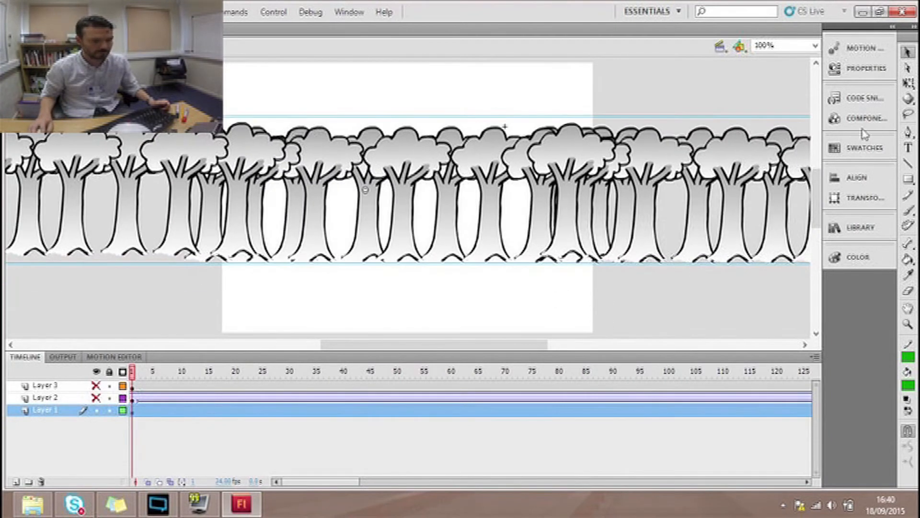
# Show Layer 2 again, scale the forest down slightly with Free Transform and position it behind the street's right part
pyautogui.hotkey('ctrl', '-')
pyautogui.hotkey('ctrl', '-')
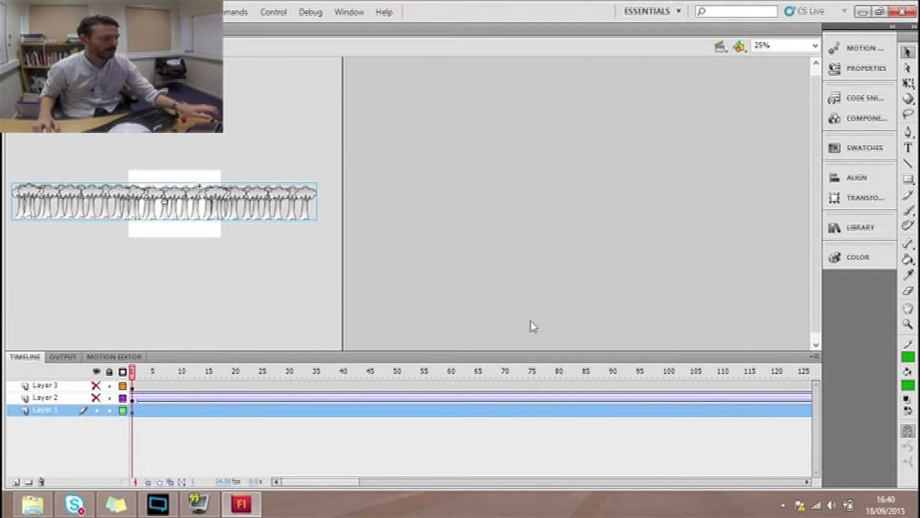
pyautogui.click(95, 399)
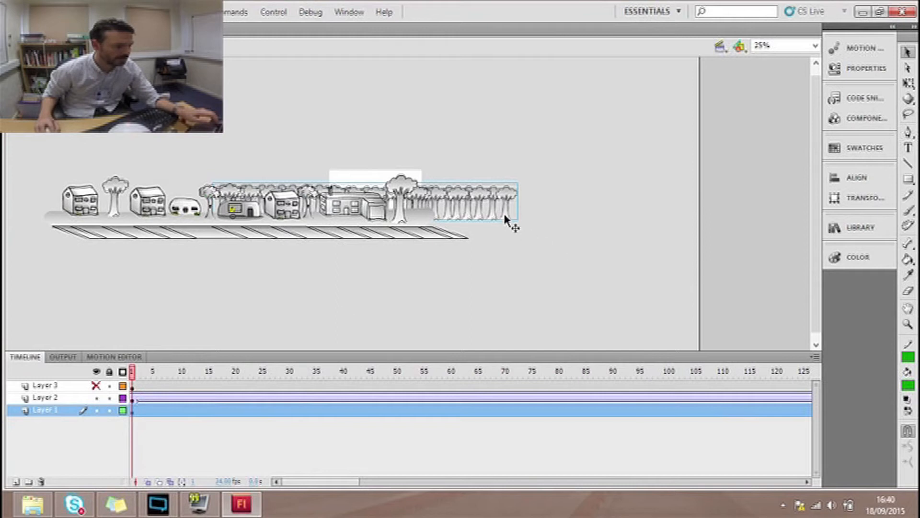
pyautogui.moveTo(499, 220); pyautogui.dragTo(487, 220)
pyautogui.click(907, 82)
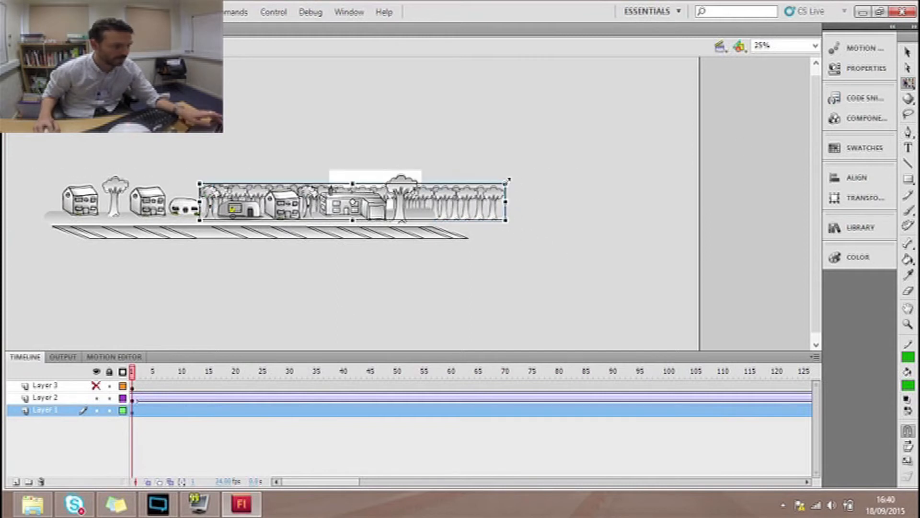
pyautogui.moveTo(505, 181); pyautogui.dragTo(432, 194)
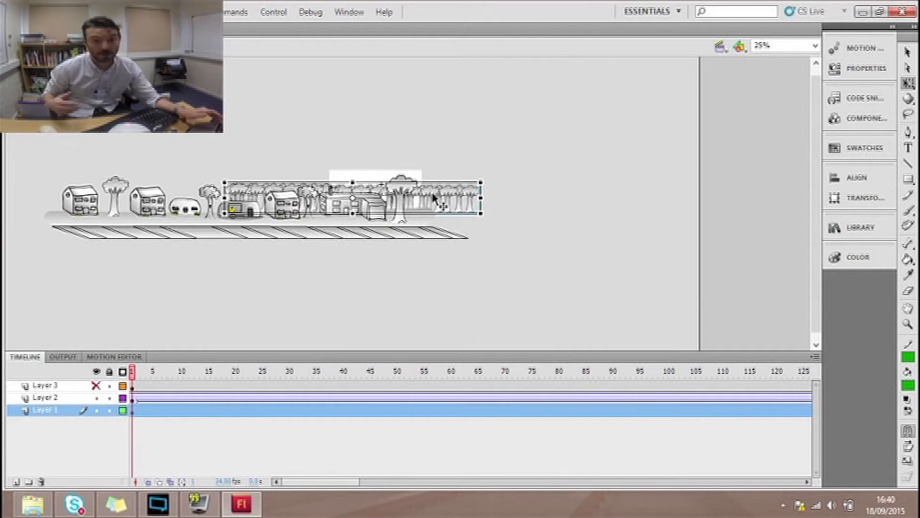
pyautogui.moveTo(453, 197); pyautogui.dragTo(433, 195)
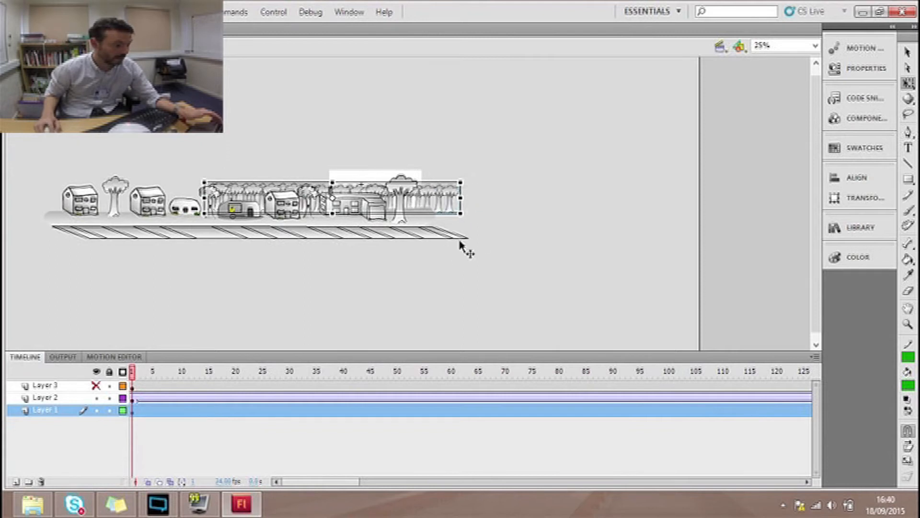
pyautogui.click(450, 259)
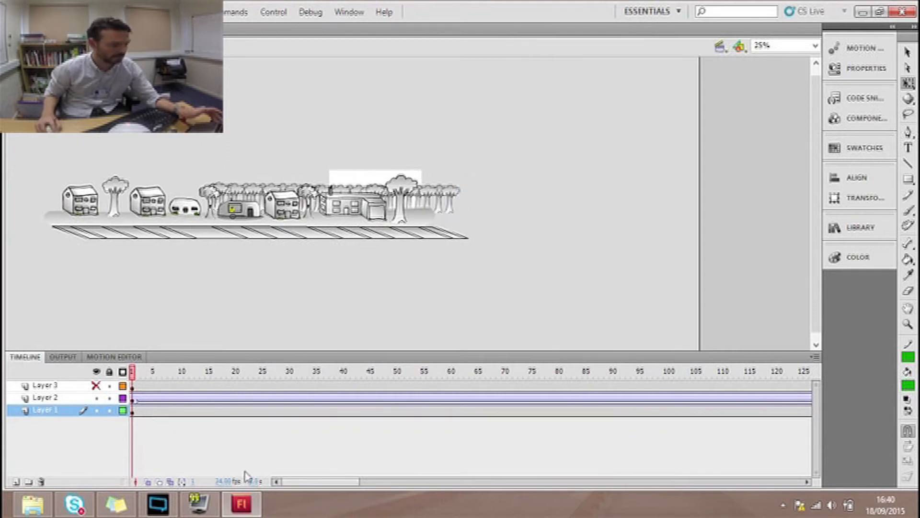
# Insert a keyframe at the last frame of the forest layer and move the forest right to line up with the street's left end
pyautogui.moveTo(315, 481); pyautogui.dragTo(428, 489)
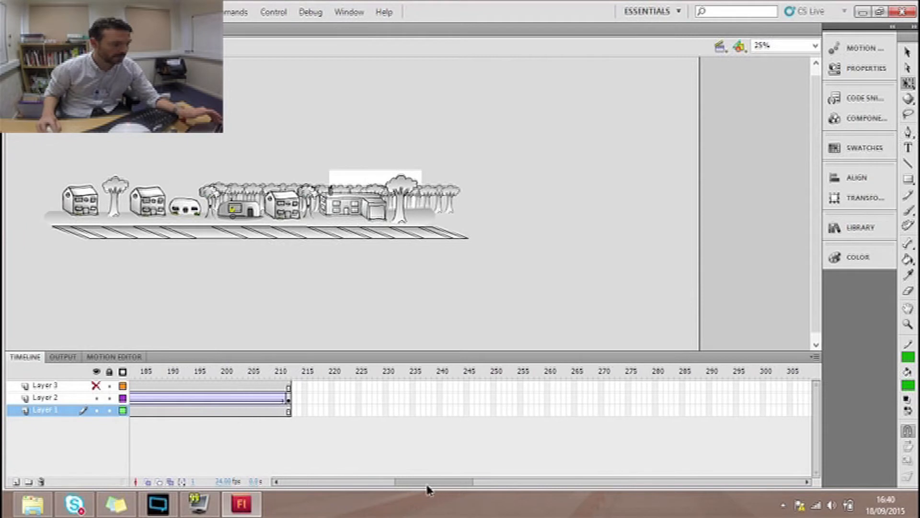
pyautogui.click(294, 411)
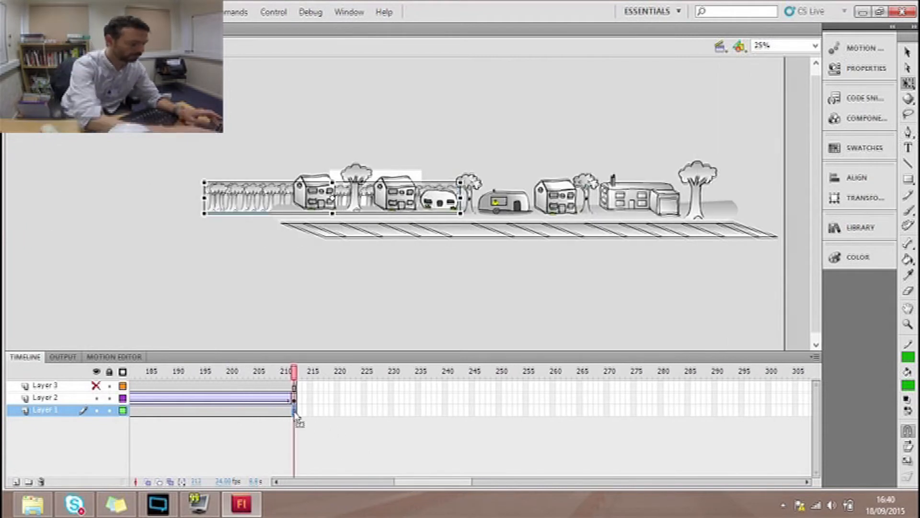
pyautogui.press('F6')
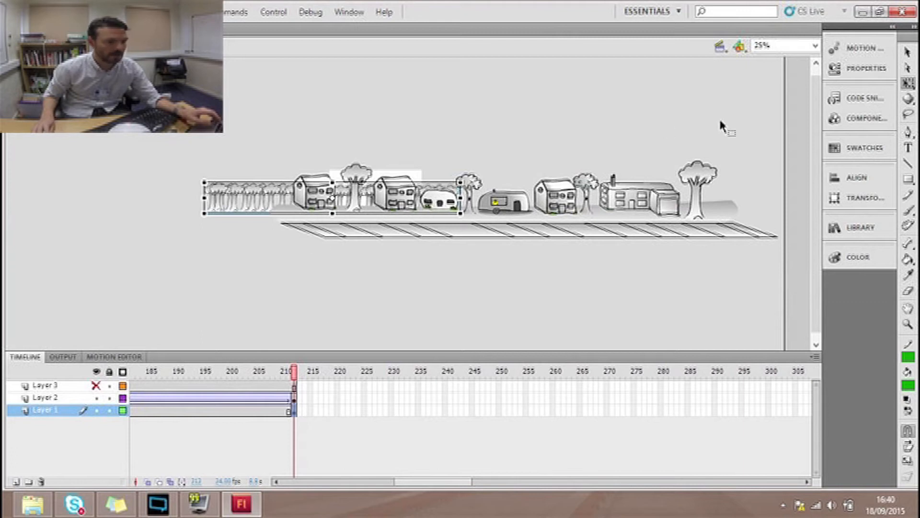
pyautogui.click(908, 51)
pyautogui.moveTo(286, 195); pyautogui.dragTo(350, 205)
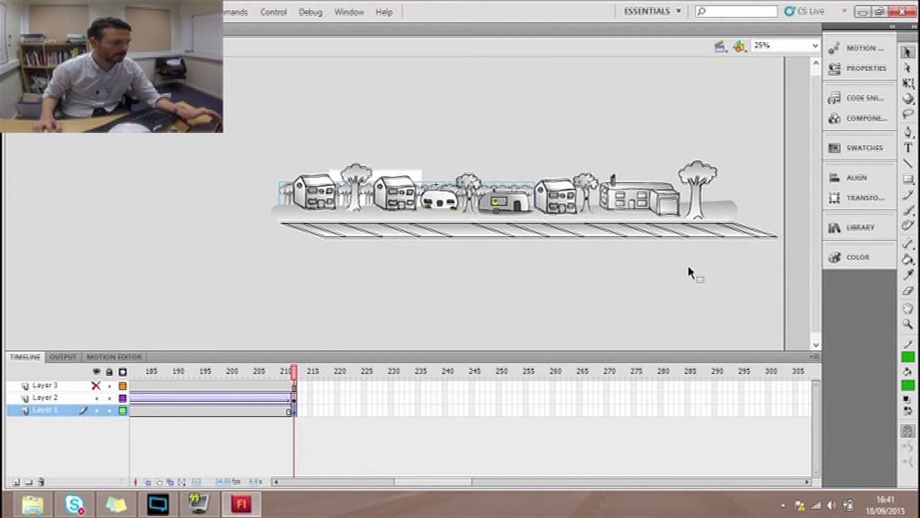
# Create a classic tween on the forest layer, starting from its first keyframe
pyautogui.moveTo(444, 482); pyautogui.dragTo(288, 497)
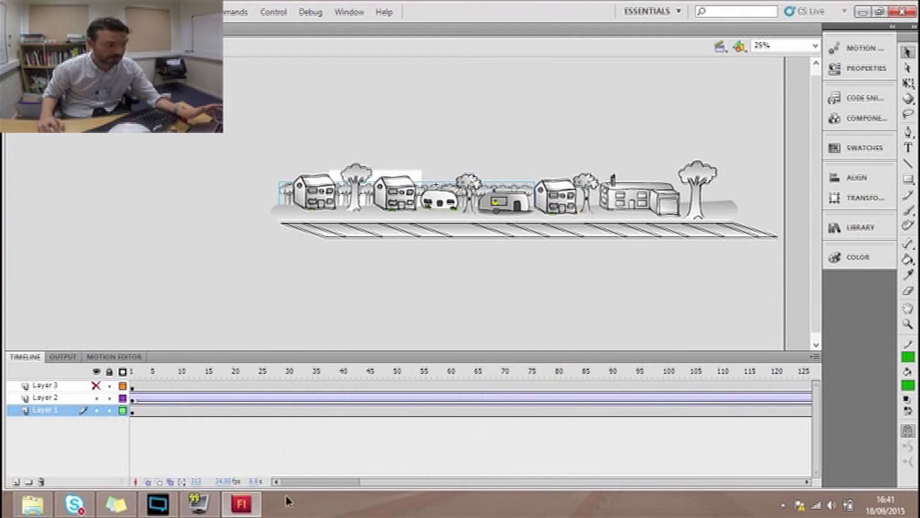
pyautogui.rightClick(134, 417)
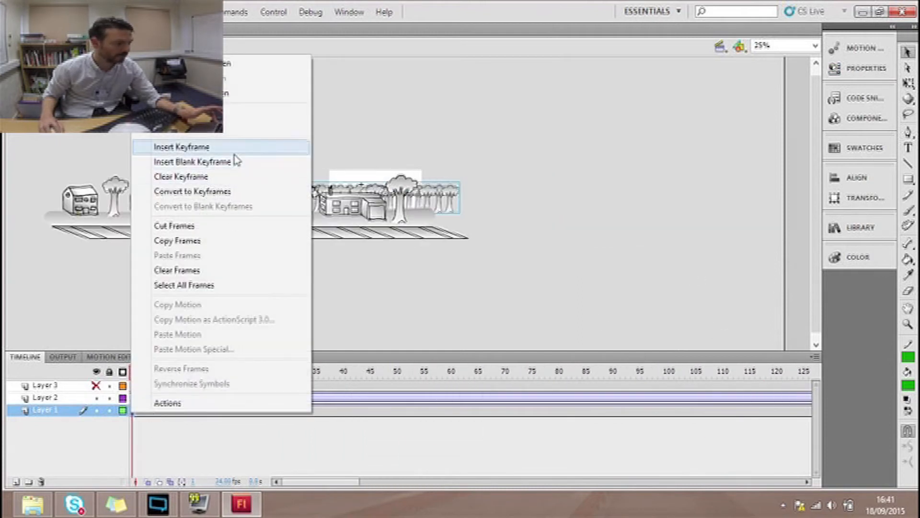
pyautogui.click(225, 96)
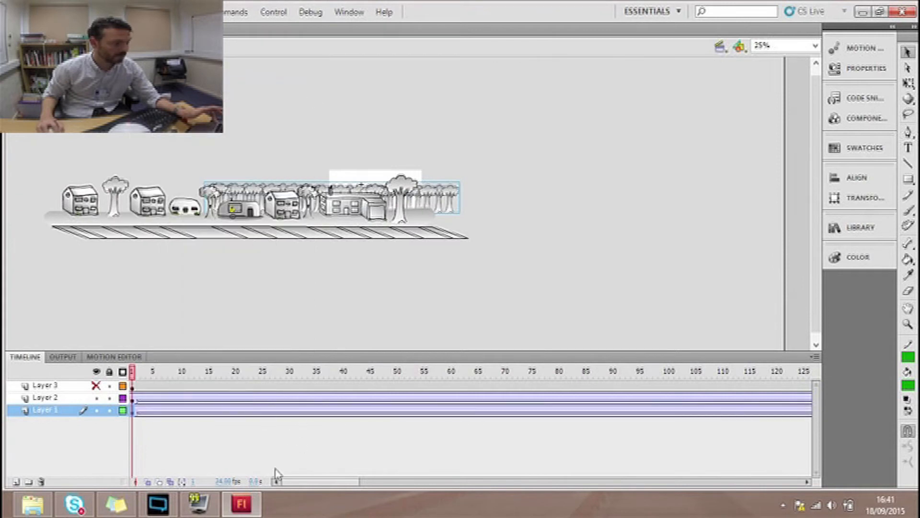
# Show the character's Layer 3, test the movie to check the parallax motion, and close the preview
pyautogui.click(96, 386)
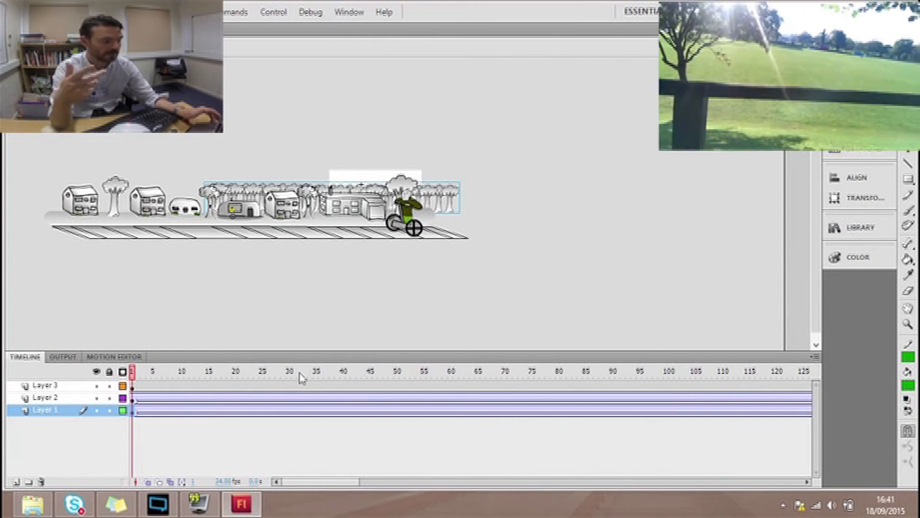
pyautogui.hotkey('ctrl', 'Return')
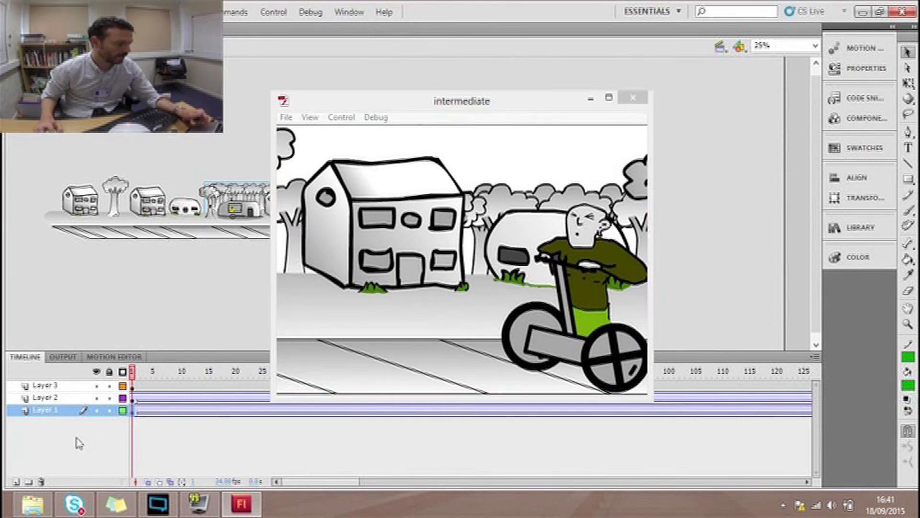
pyautogui.hotkey('ctrl', 'w')
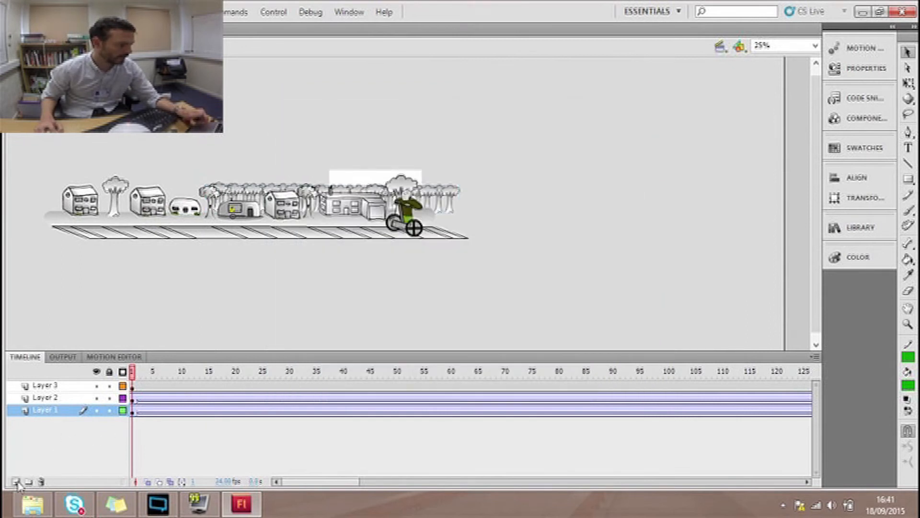
# Add a new layer, move a duplicate of the forest onto it in place, and put that layer beneath Layer 1
pyautogui.click(16, 482)
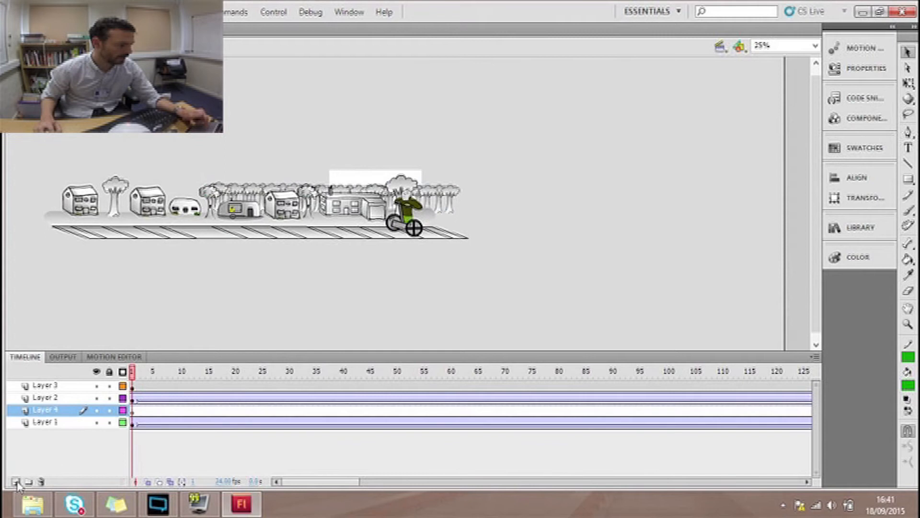
pyautogui.click(137, 424)
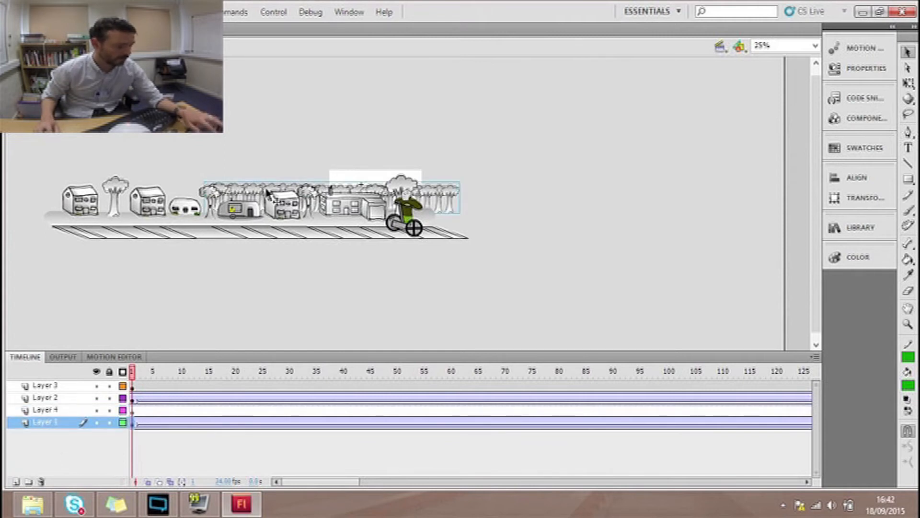
pyautogui.moveTo(267, 194); pyautogui.dragTo(393, 200)
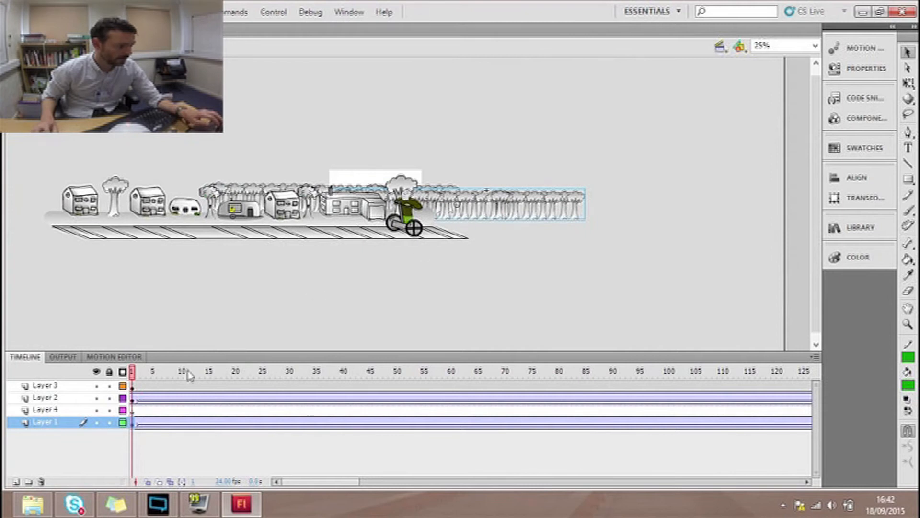
pyautogui.hotkey('ctrl', 'x')
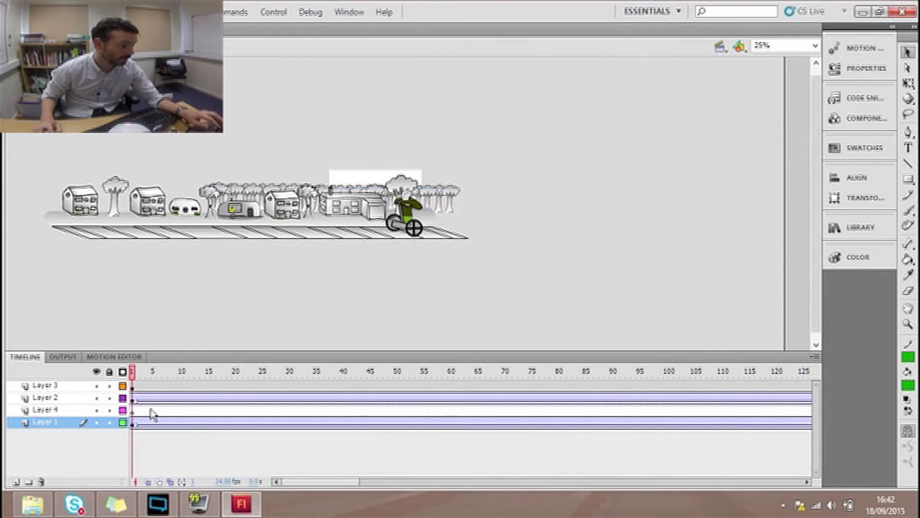
pyautogui.click(136, 411)
pyautogui.hotkey('ctrl', 'shift', 'v')
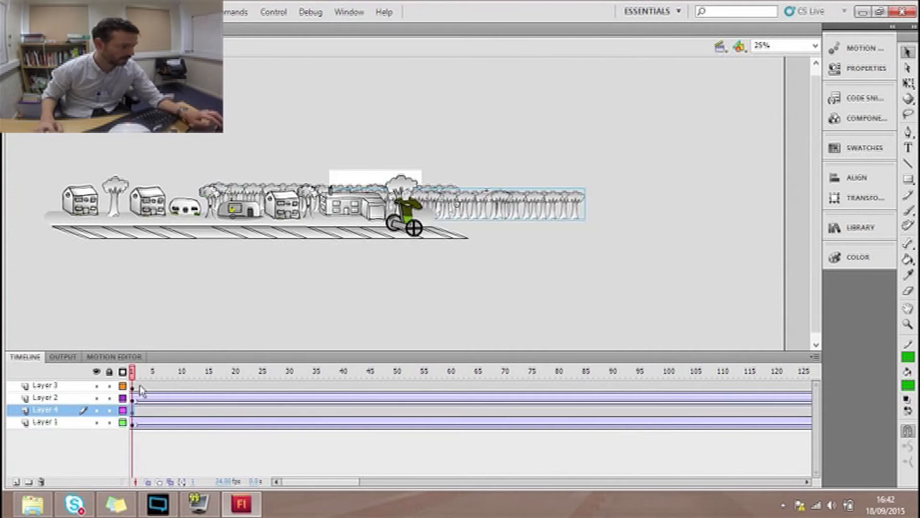
pyautogui.moveTo(67, 416); pyautogui.dragTo(60, 431)
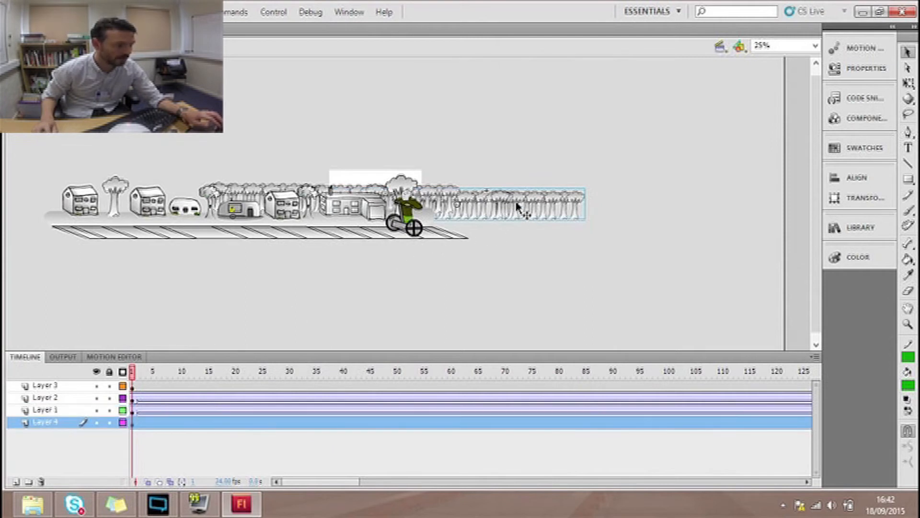
# Scale the duplicated forest down to about half size with Free Transform and position it behind the larger forest, treetops showing above it
pyautogui.press('q')
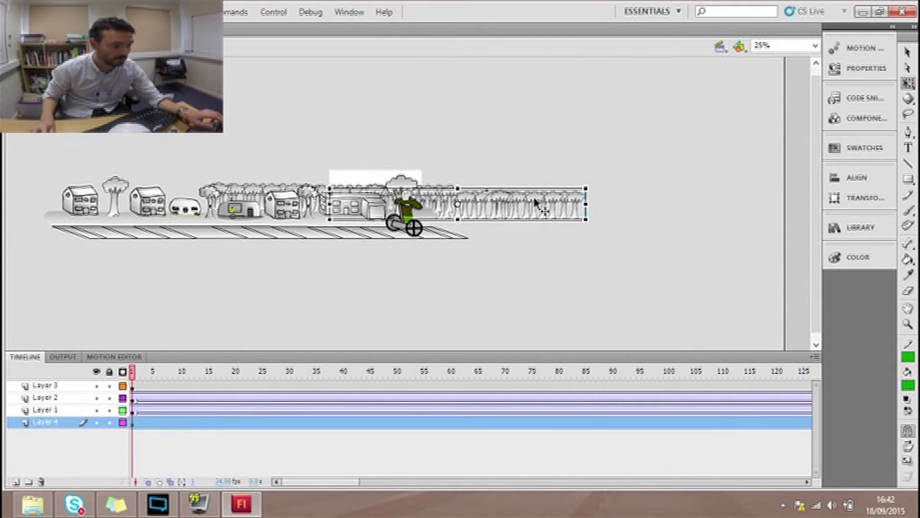
pyautogui.moveTo(590, 186); pyautogui.dragTo(528, 192)
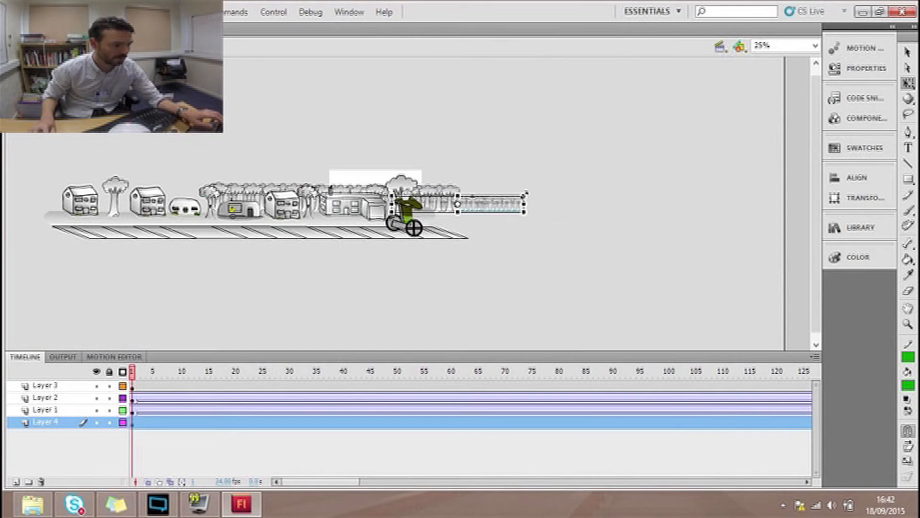
pyautogui.moveTo(528, 193); pyautogui.dragTo(451, 190)
pyautogui.hotkey('ctrl', '=')
pyautogui.hotkey('ctrl', '=')
pyautogui.hotkey('ctrl', '=')
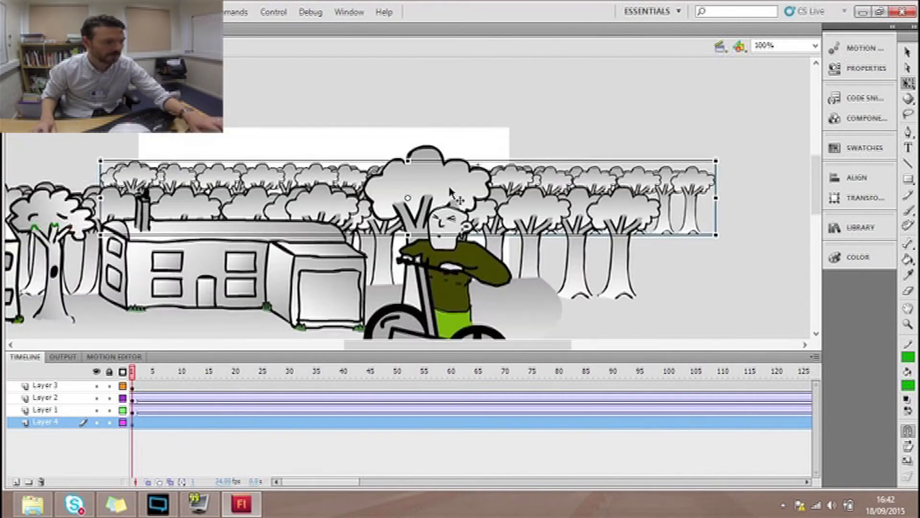
pyautogui.moveTo(546, 184); pyautogui.dragTo(331, 194)
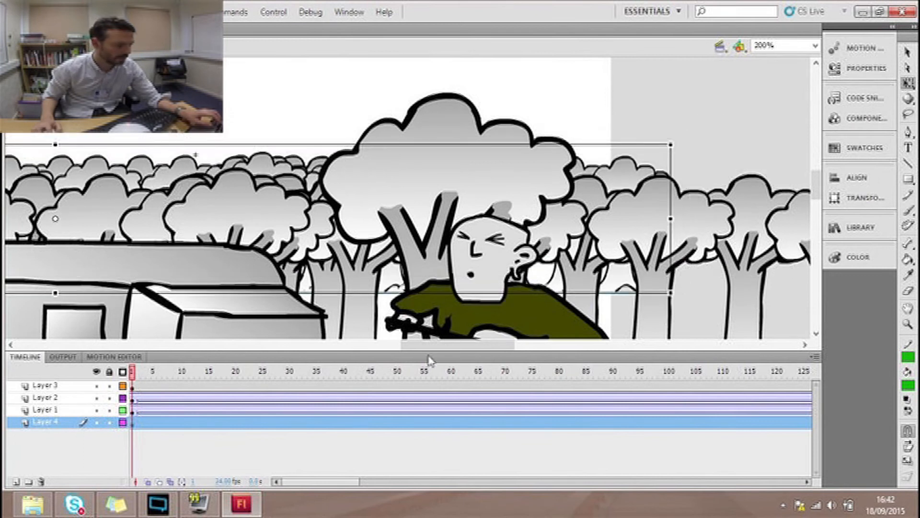
# Insert a keyframe at frame 212 of Layer 4 and move the small forest to the right there
pyautogui.moveTo(303, 481); pyautogui.dragTo(403, 476)
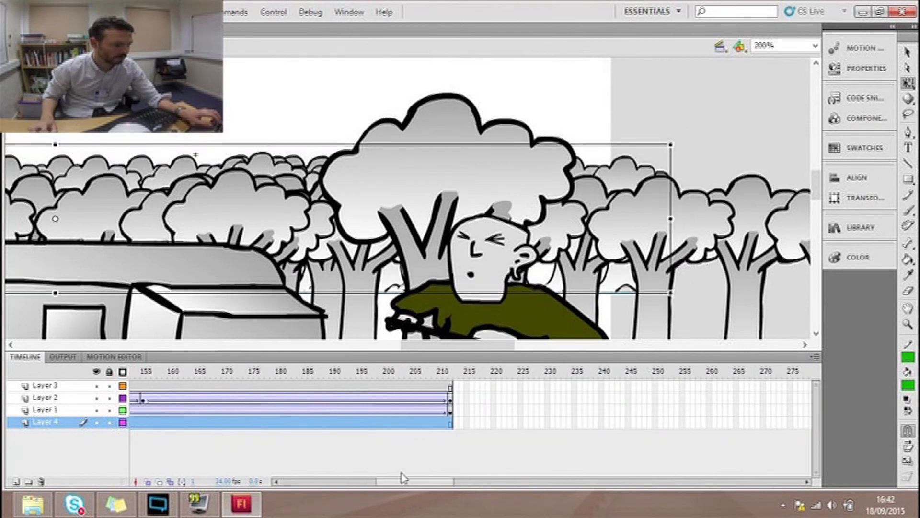
pyautogui.click(451, 424)
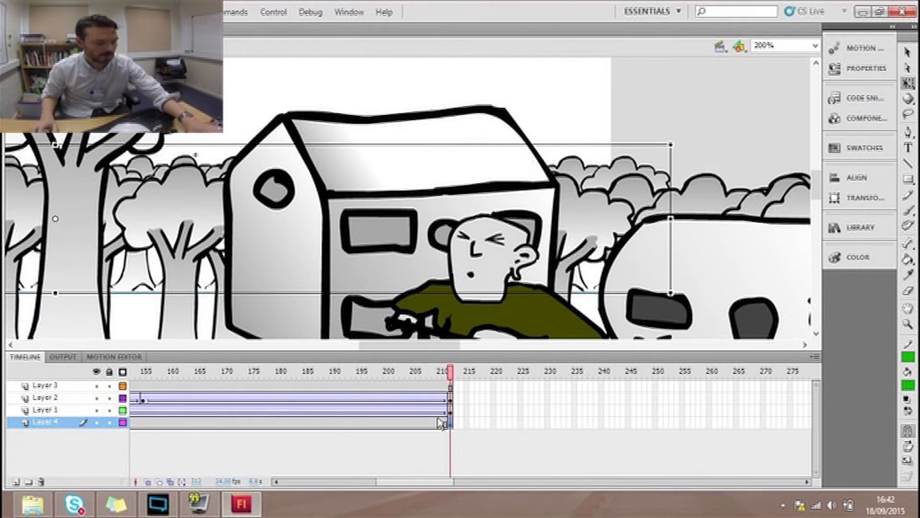
pyautogui.hotkey('ctrl', '-')
pyautogui.hotkey('ctrl', '-')
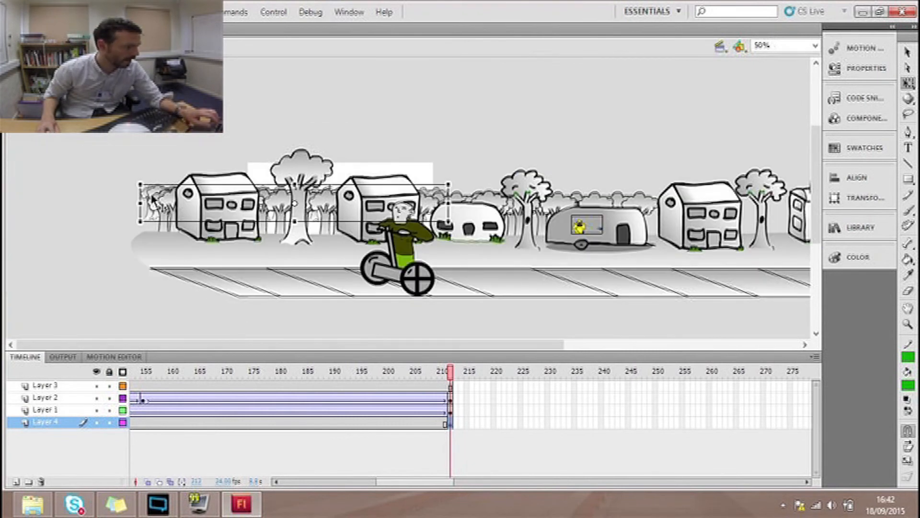
pyautogui.moveTo(152, 197); pyautogui.dragTo(244, 204)
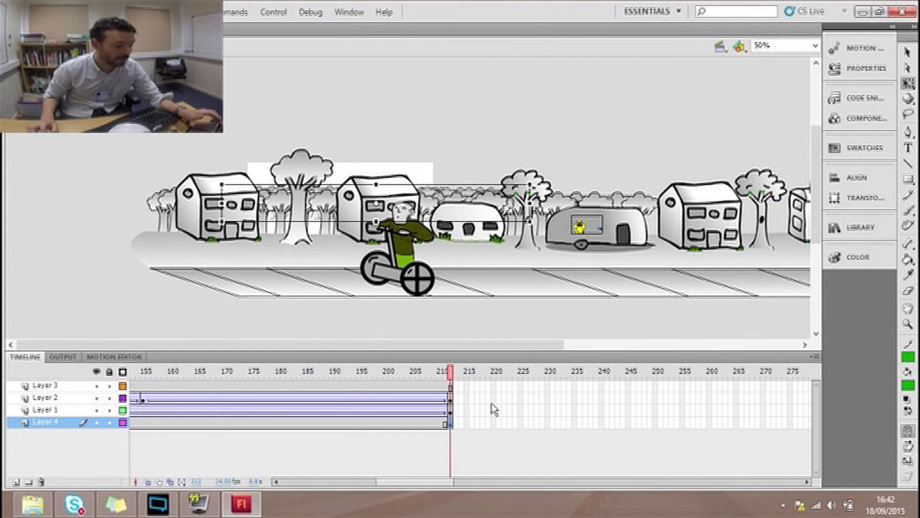
# Create a classic tween on Layer 4 from its first keyframe, and test the movie to check the second forest's motion
pyautogui.moveTo(398, 481); pyautogui.dragTo(271, 481)
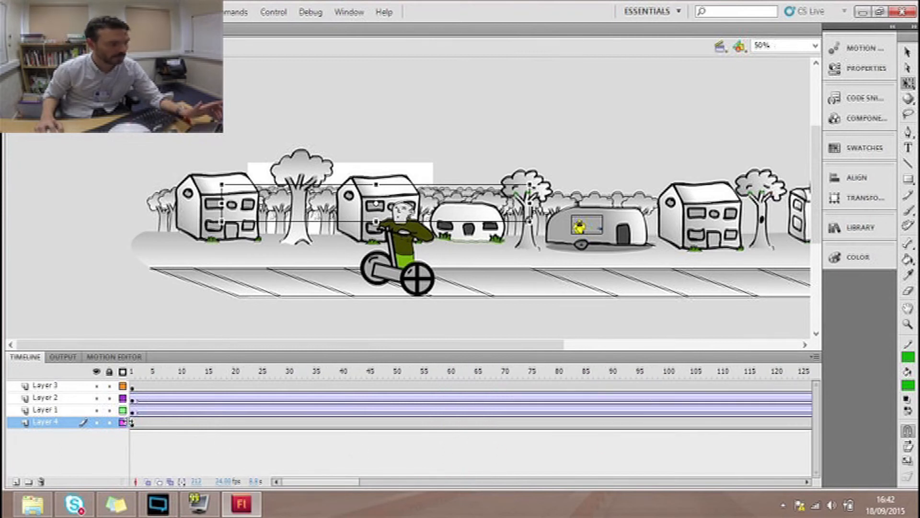
pyautogui.rightClick(132, 422)
pyautogui.click(206, 102)
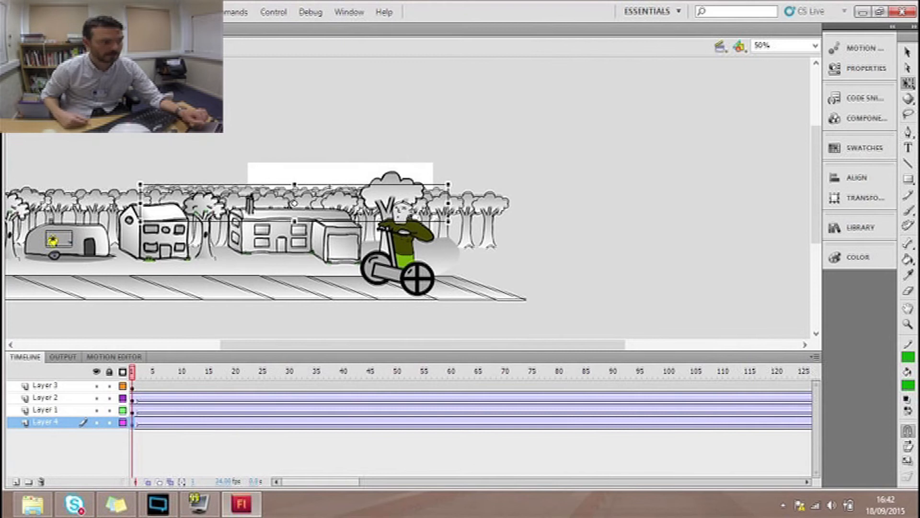
pyautogui.hotkey('ctrl', 'Return')
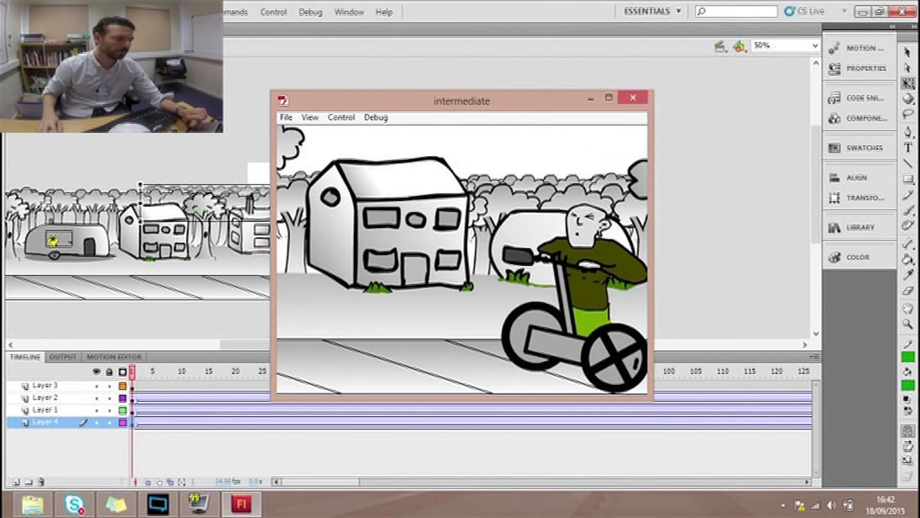
pyautogui.click(733, 250)
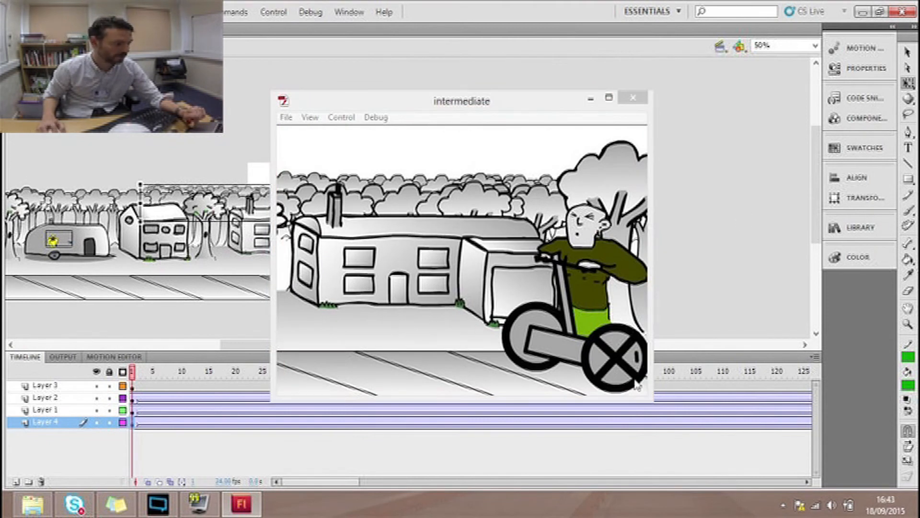
# Add a new layer and move it to the bottom of the stack, beneath Layer 4
pyautogui.click(16, 482)
pyautogui.moveTo(47, 427); pyautogui.dragTo(48, 439)
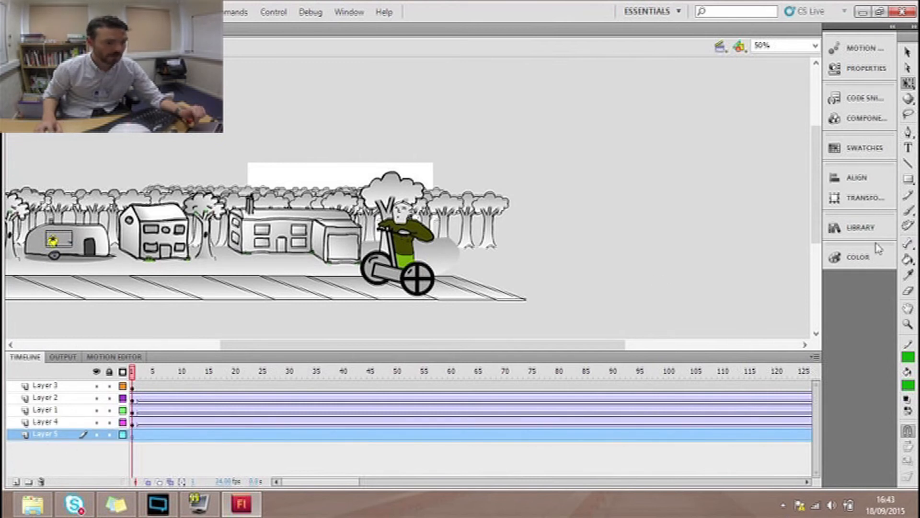
# Find the city symbol in the library and place it on Layer 5 behind the forests at frame 1
pyautogui.click(874, 229)
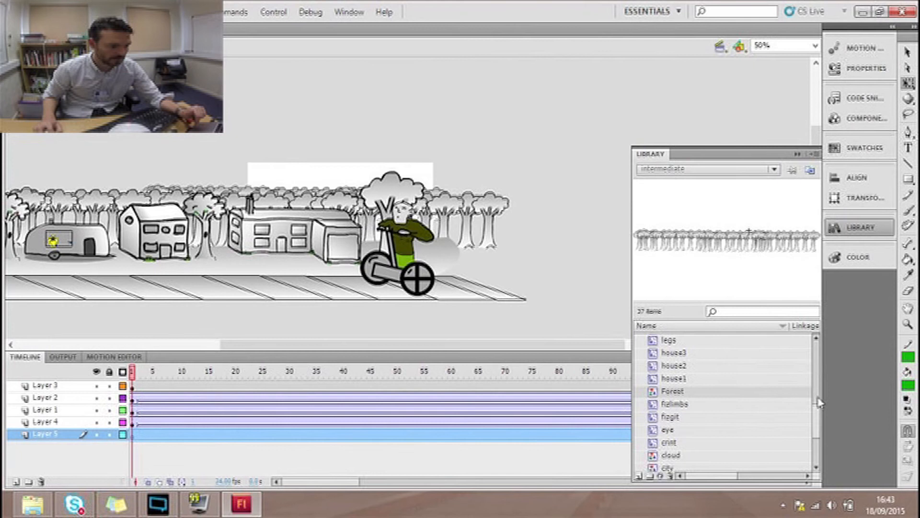
pyautogui.moveTo(817, 417); pyautogui.dragTo(818, 396)
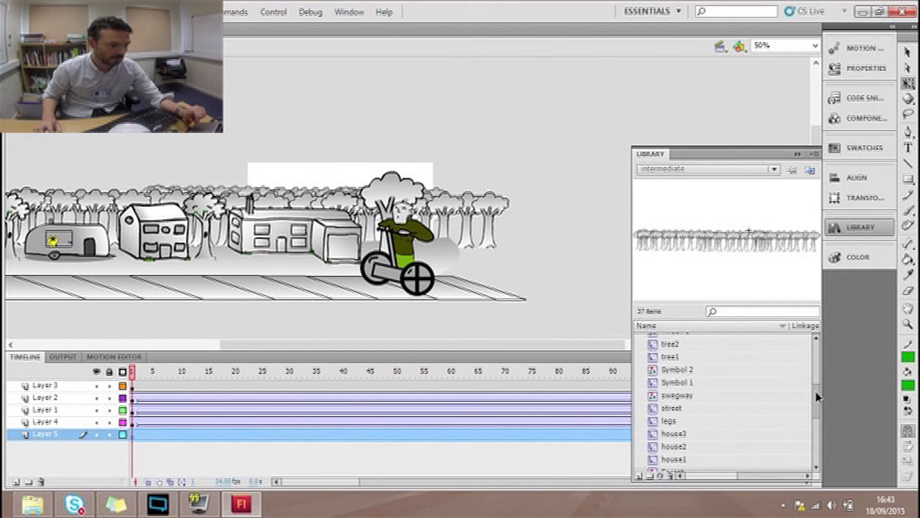
pyautogui.click(667, 410)
pyautogui.scroll(-5, 735, 408)
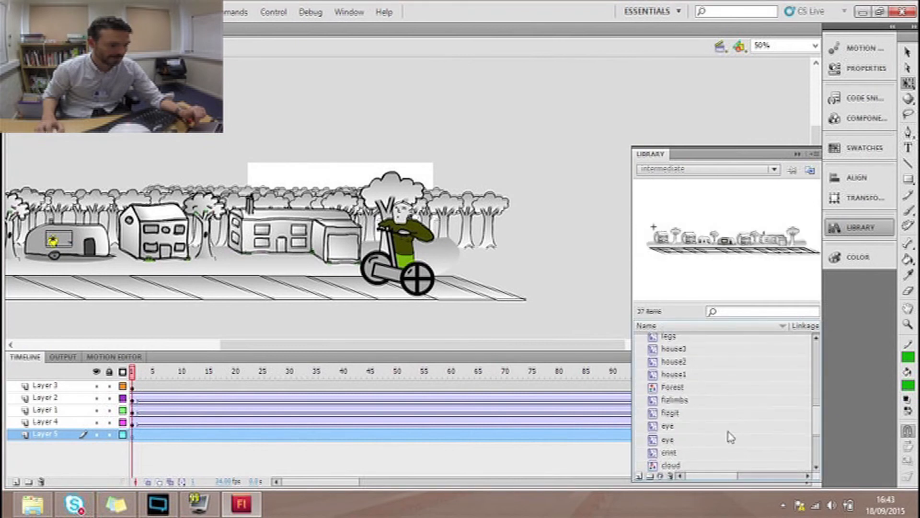
pyautogui.click(671, 451)
pyautogui.click(670, 439)
pyautogui.click(676, 425)
pyautogui.click(677, 400)
pyautogui.click(676, 387)
pyautogui.scroll(2, 674, 393)
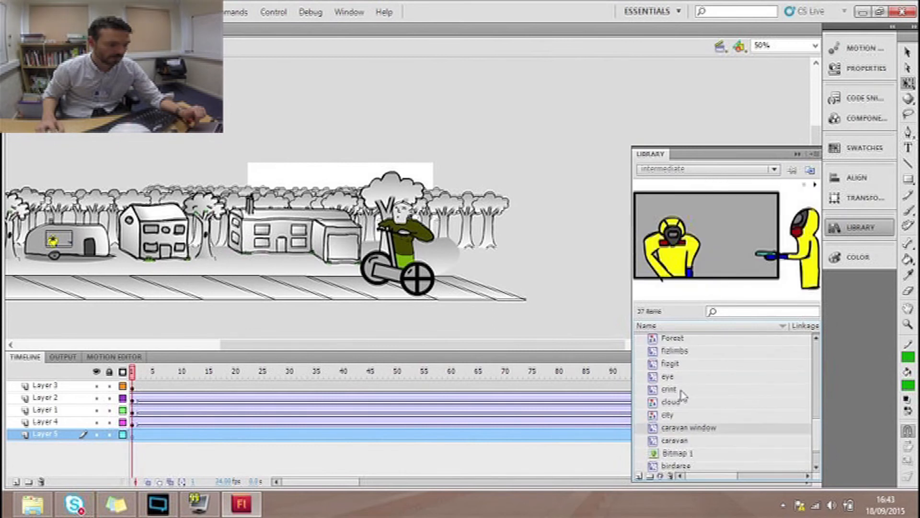
pyautogui.click(669, 400)
pyautogui.moveTo(670, 403); pyautogui.dragTo(581, 197)
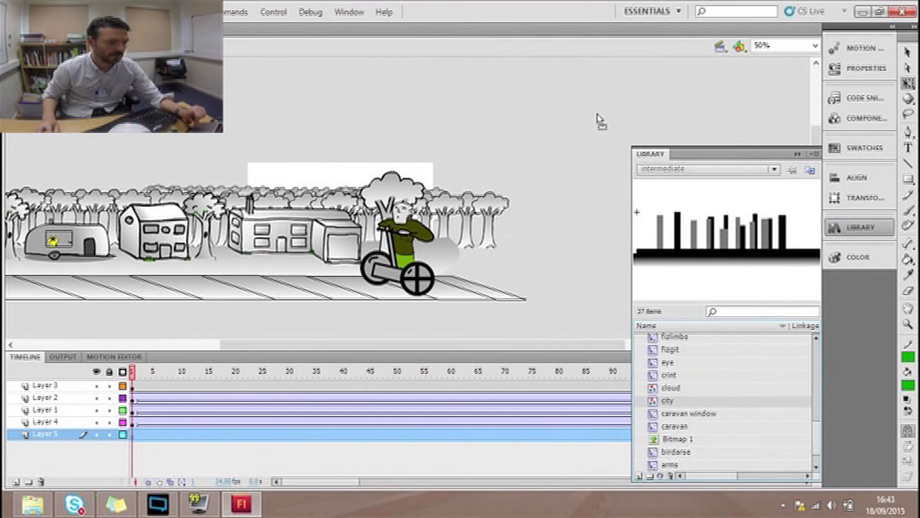
pyautogui.moveTo(682, 236); pyautogui.dragTo(634, 387)
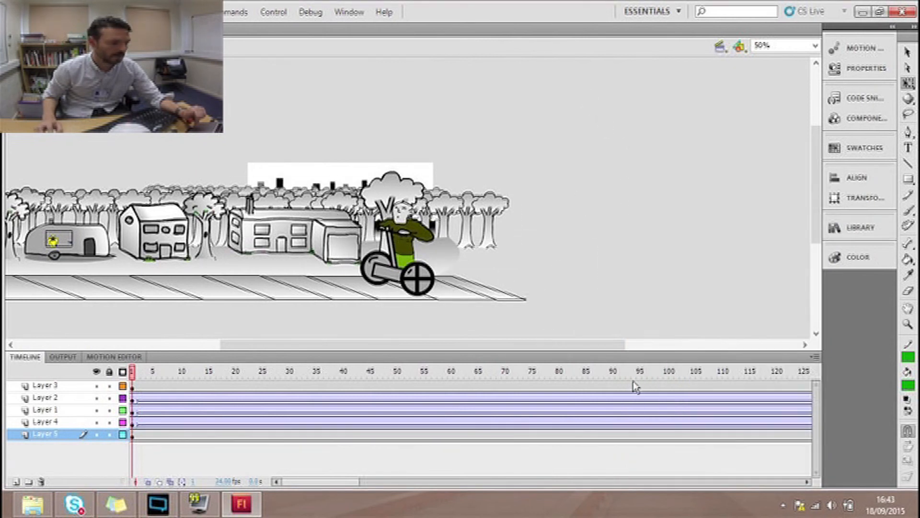
# Enlarge the city slightly with Free Transform and position it so the skyscrapers rise above the treetops within the stage
pyautogui.moveTo(344, 196); pyautogui.dragTo(339, 167)
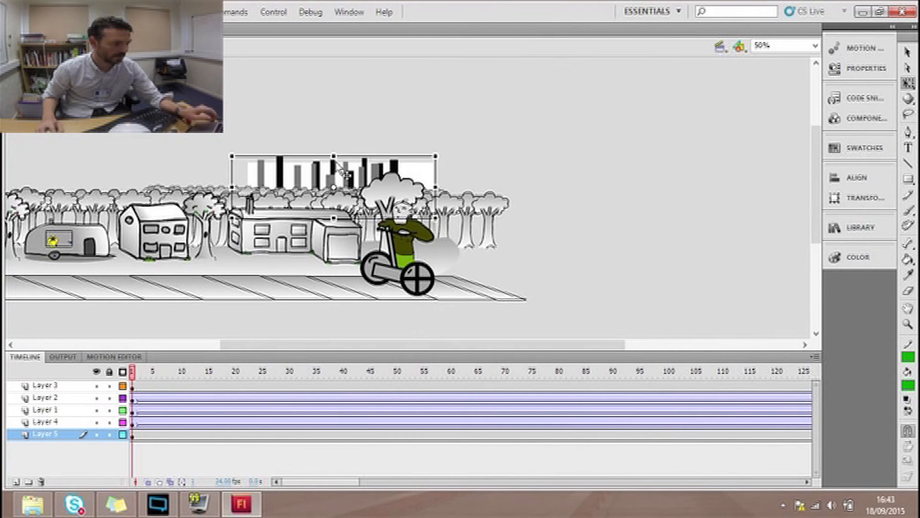
pyautogui.moveTo(439, 222); pyautogui.dragTo(448, 225)
pyautogui.moveTo(332, 184); pyautogui.dragTo(334, 193)
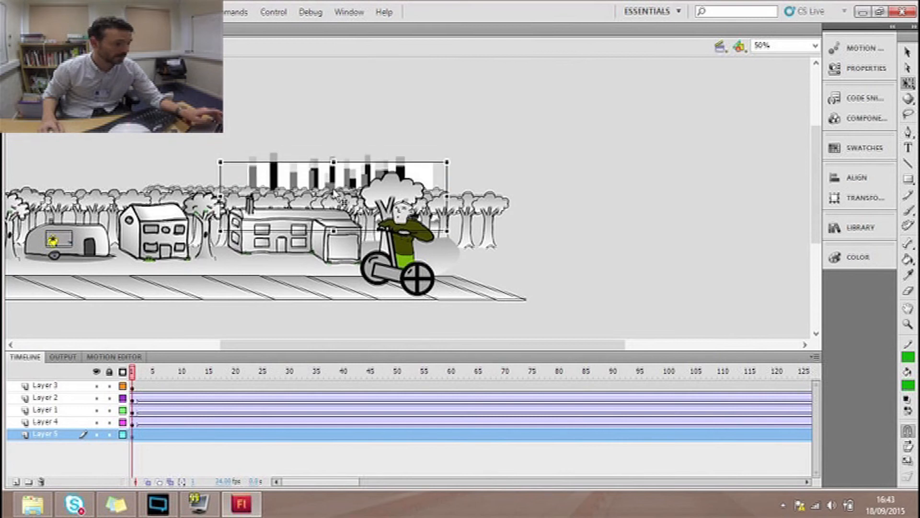
pyautogui.click(502, 152)
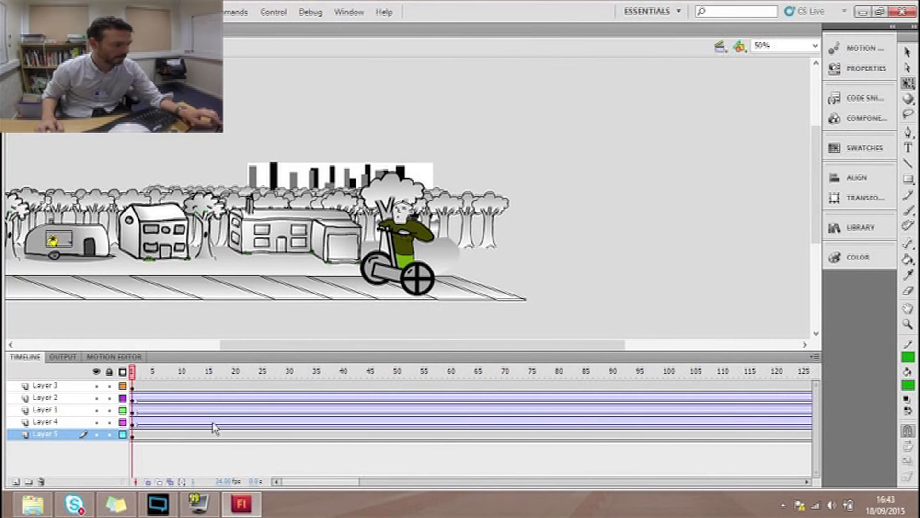
# Insert a keyframe at frame 212 of Layer 5 and nudge the city slightly to the right there
pyautogui.moveTo(319, 481); pyautogui.dragTo(420, 480)
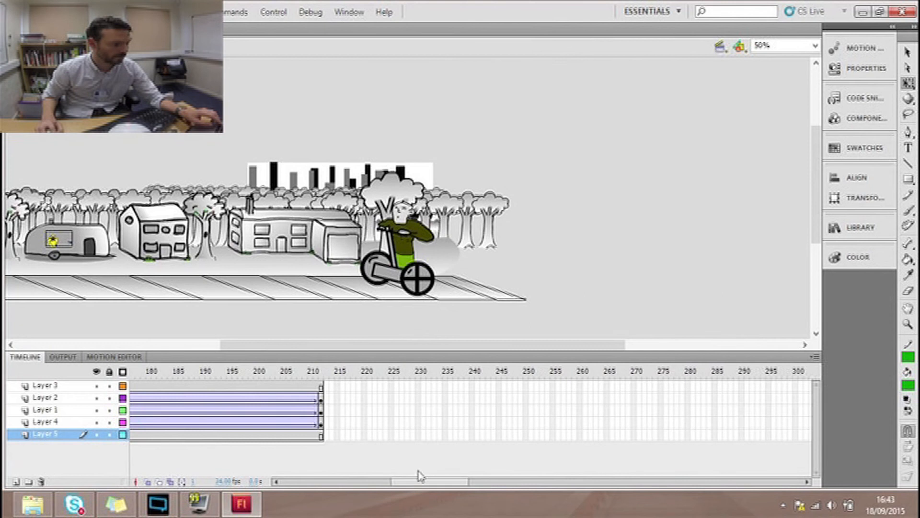
pyautogui.click(321, 435)
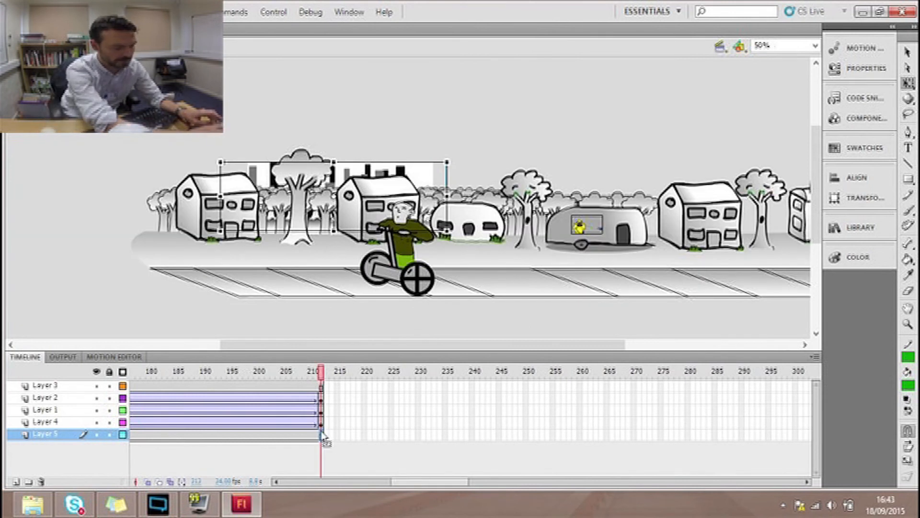
pyautogui.press('F6')
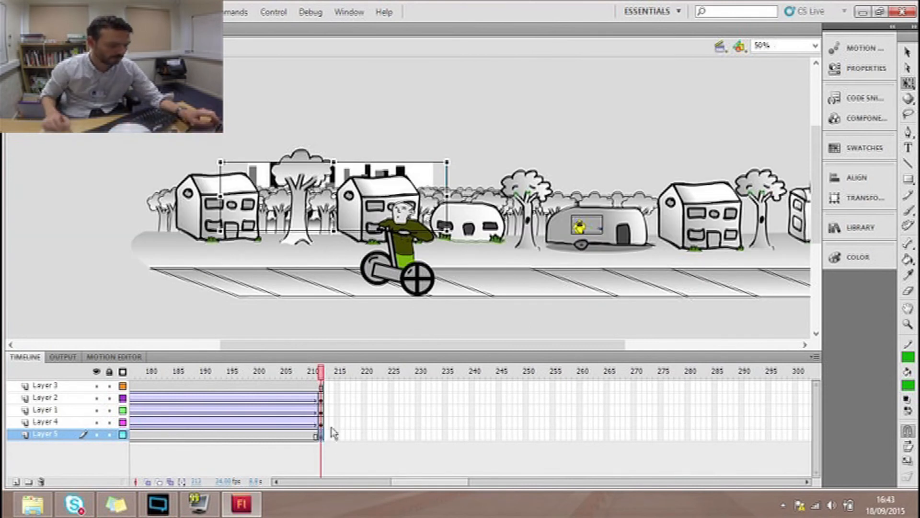
pyautogui.hotkey('shift', 'Right')
pyautogui.hotkey('shift', 'Right')
pyautogui.hotkey('shift', 'Right')
pyautogui.hotkey('shift', 'Right')
pyautogui.hotkey('shift', 'Right')
pyautogui.hotkey('shift', 'Right')
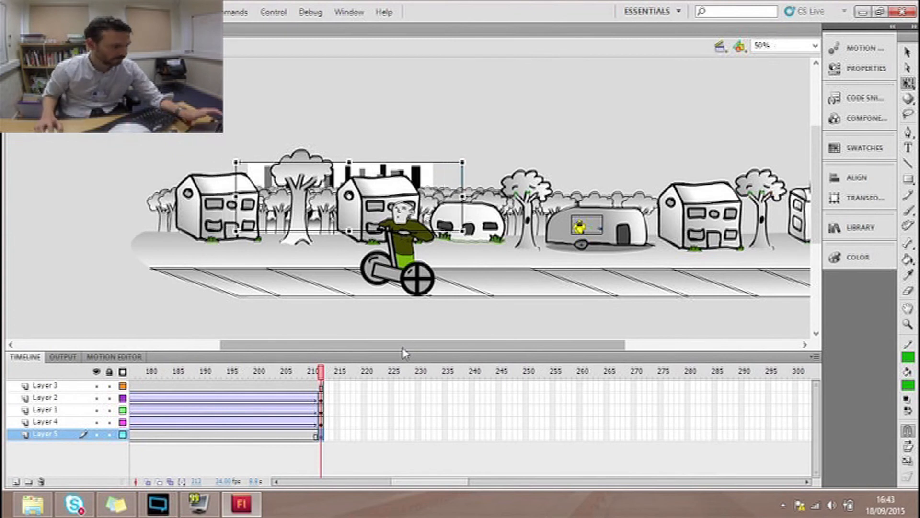
# Create a classic tween on Layer 5 from its first keyframe, and test the movie to check the city's slow motion
pyautogui.moveTo(422, 481); pyautogui.dragTo(307, 494)
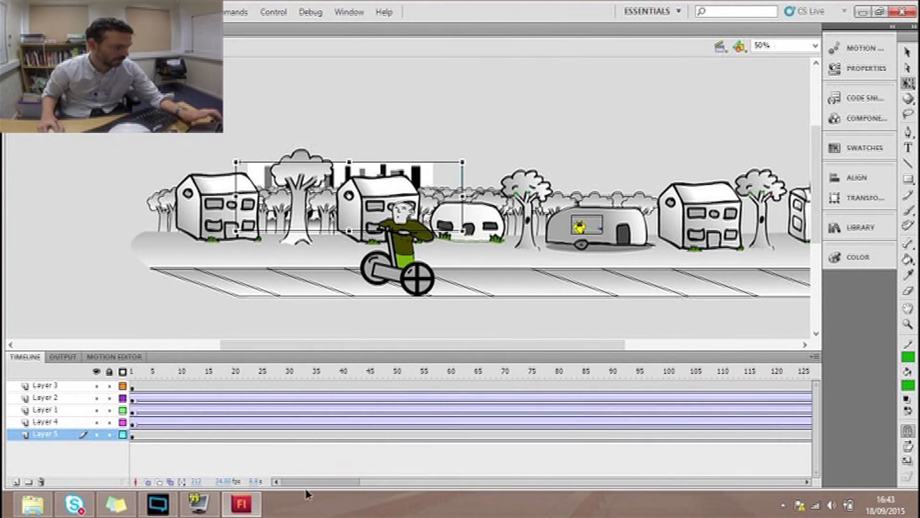
pyautogui.click(133, 436)
pyautogui.rightClick(133, 437)
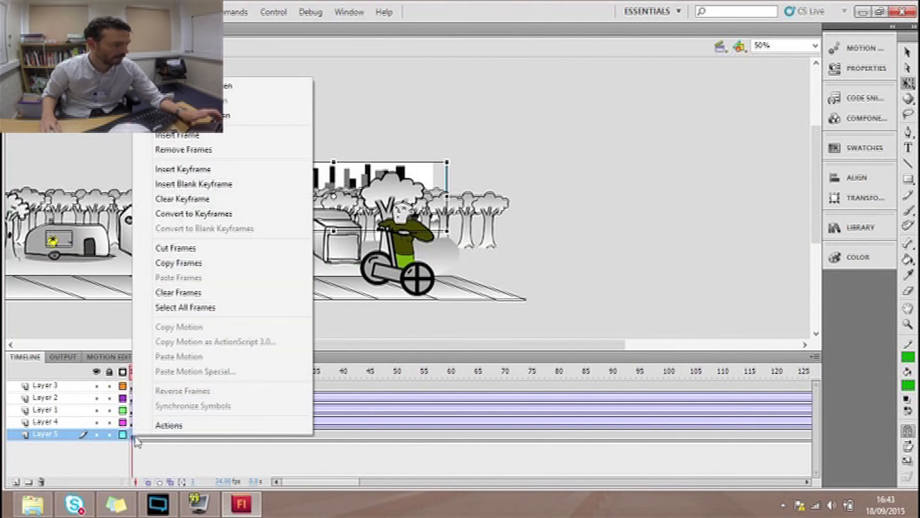
pyautogui.click(213, 115)
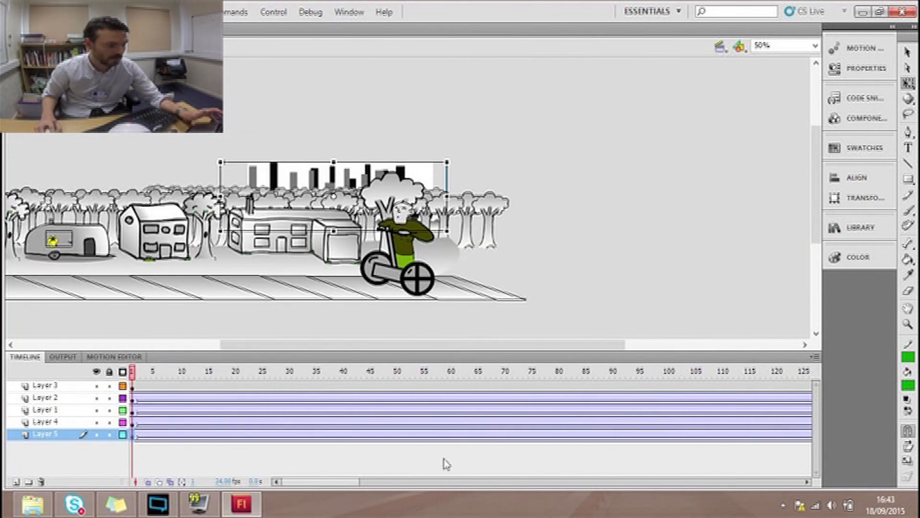
pyautogui.moveTo(341, 484)
pyautogui.mouseDown()
pyautogui.moveTo(454, 491)
pyautogui.moveTo(333, 482)
pyautogui.mouseUp()
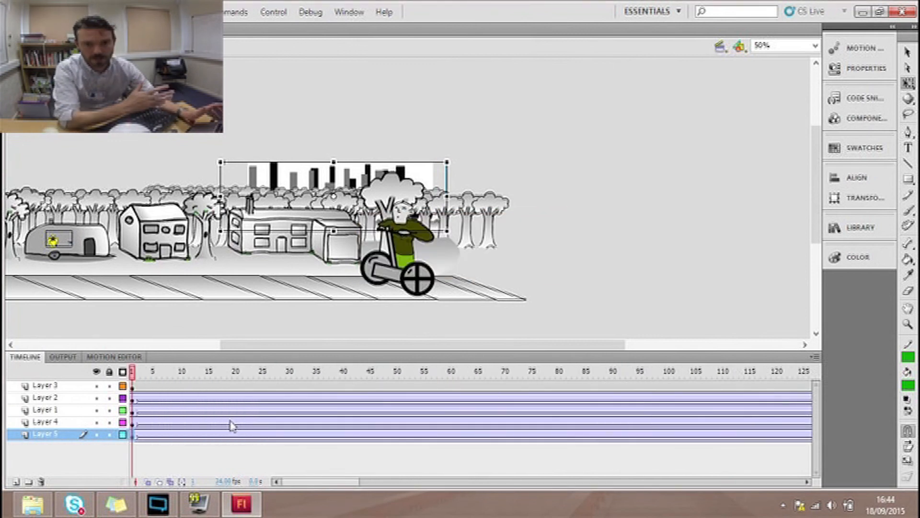
pyautogui.hotkey('ctrl', 'Return')
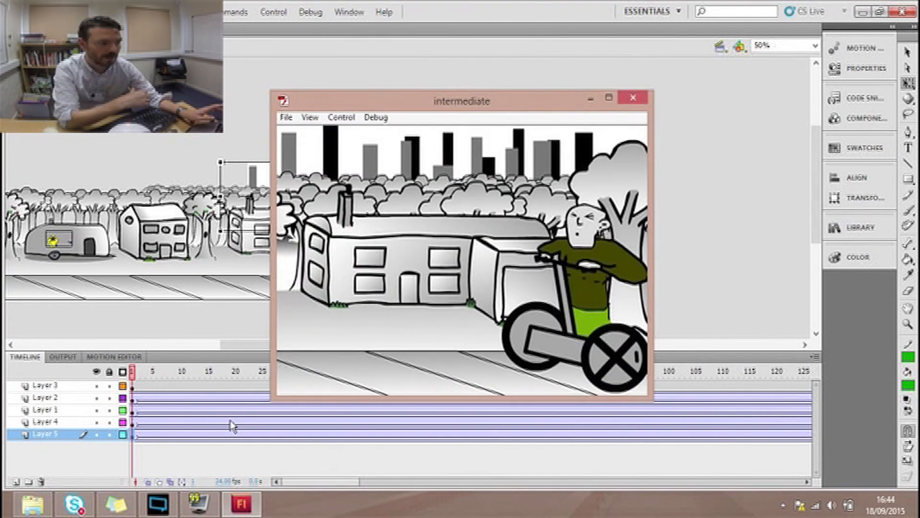